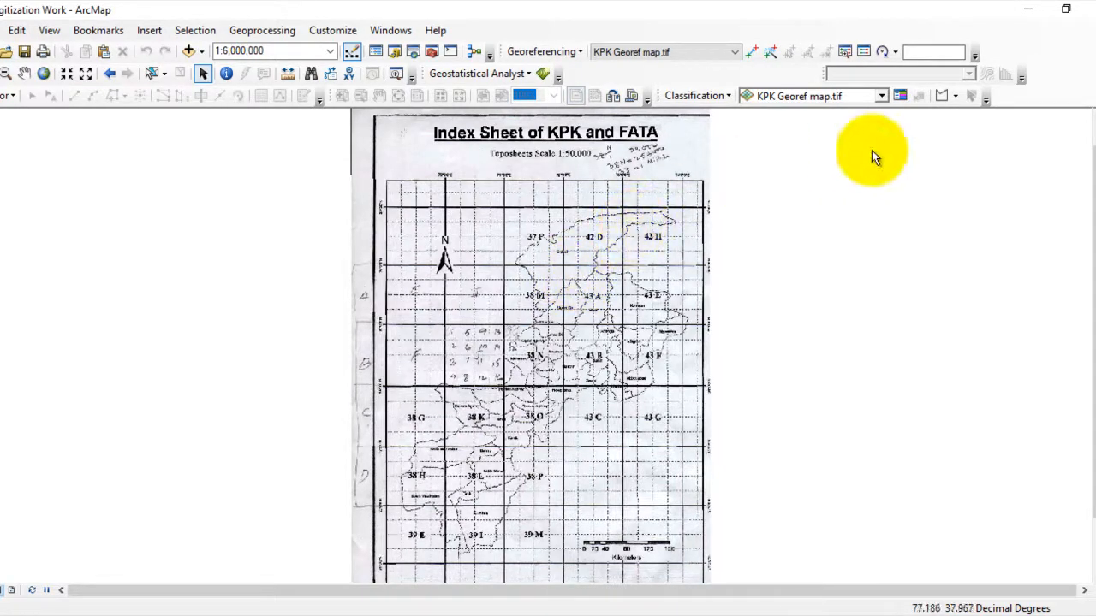
- Start a new shapefile in New folder under playlist\GIS, naming it Abc with the Polygon feature type
{"action": "mouse_move", "coordinate": [1089, 137]}
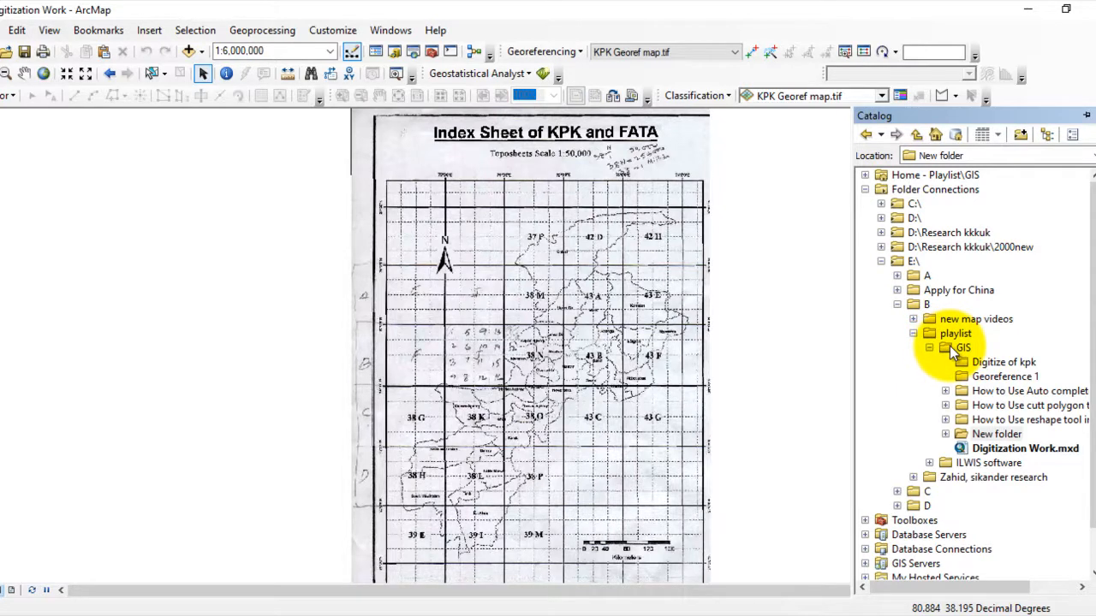
{"action": "right_click", "coordinate": [979, 432]}
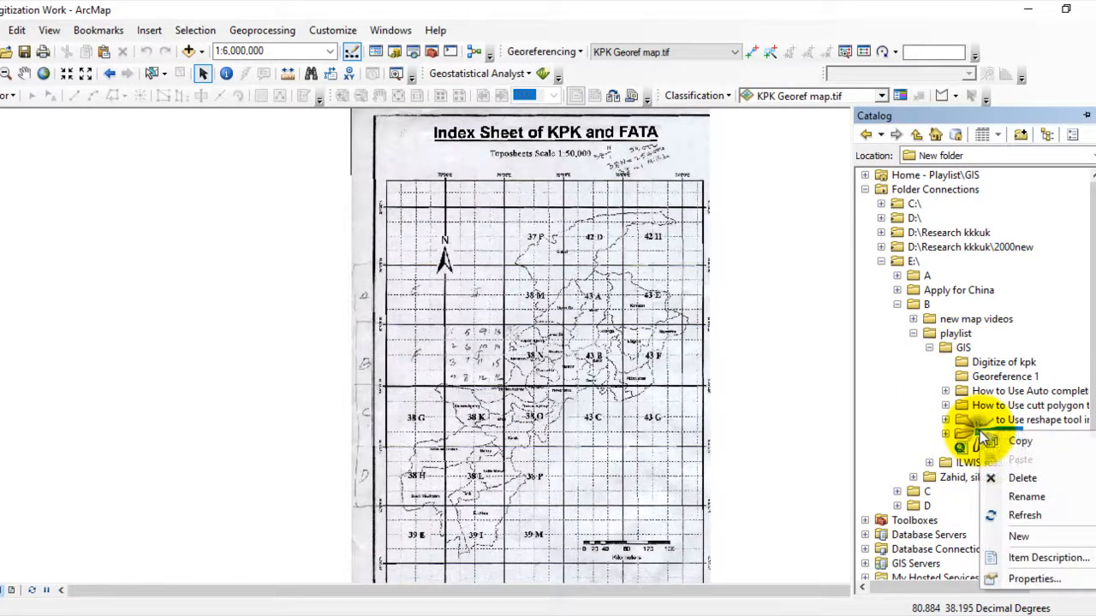
{"action": "mouse_move", "coordinate": [1033, 541]}
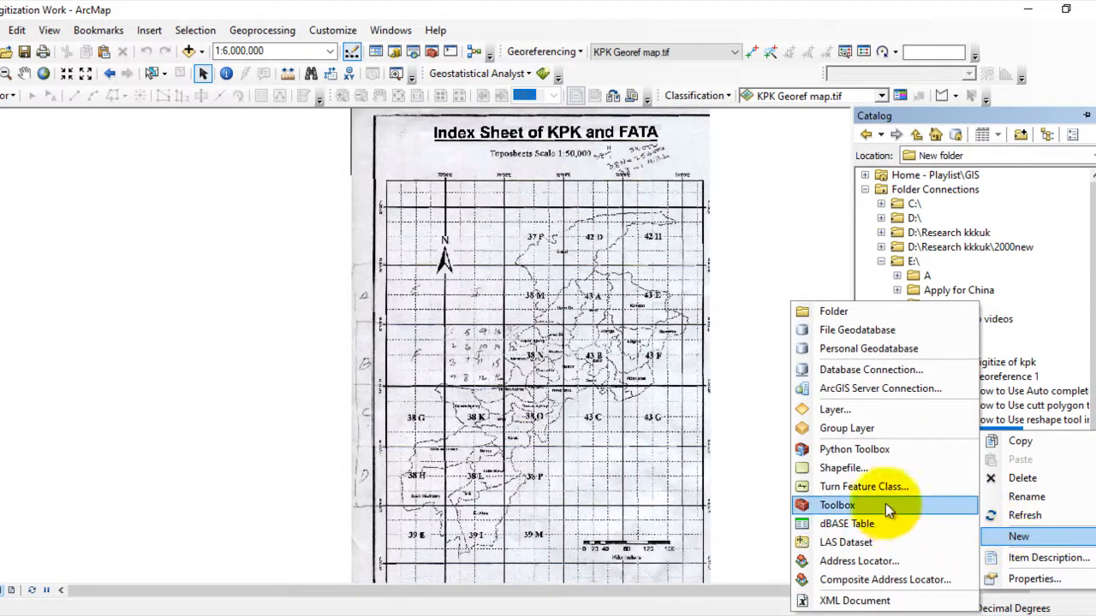
{"action": "left_click", "coordinate": [843, 467]}
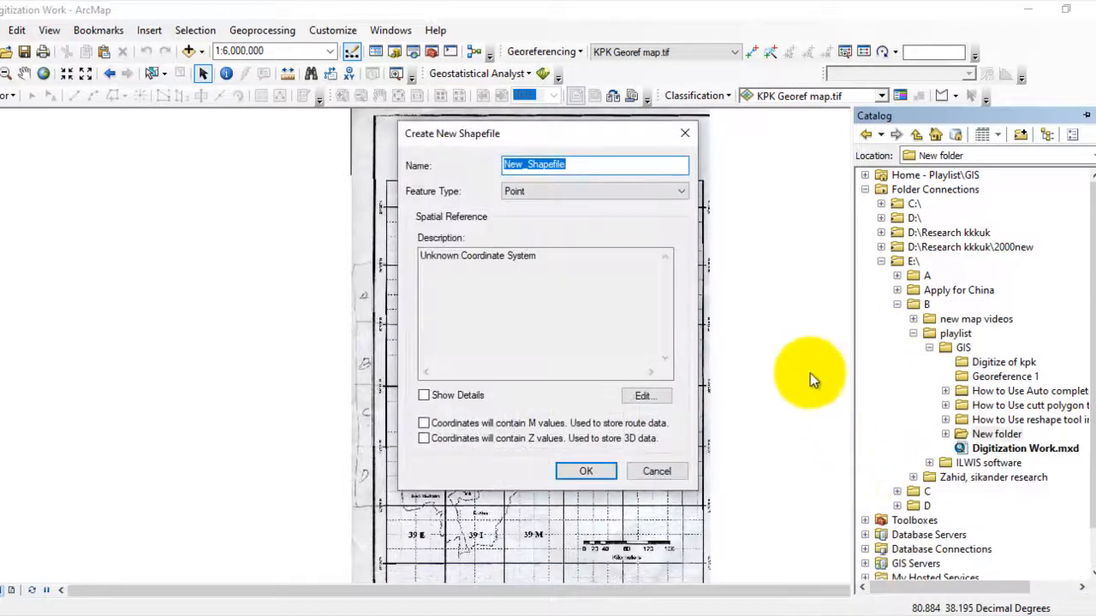
{"action": "left_click", "coordinate": [602, 164]}
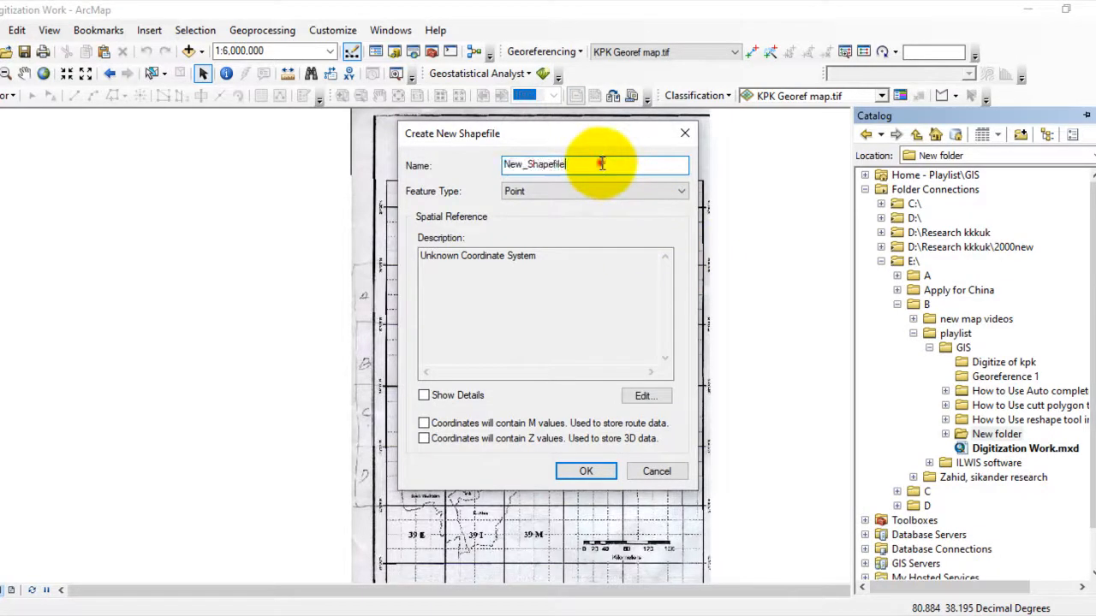
{"action": "left_click_drag", "start_coordinate": [602, 164], "coordinate": [489, 166]}
{"action": "key", "text": "BackSpace"}
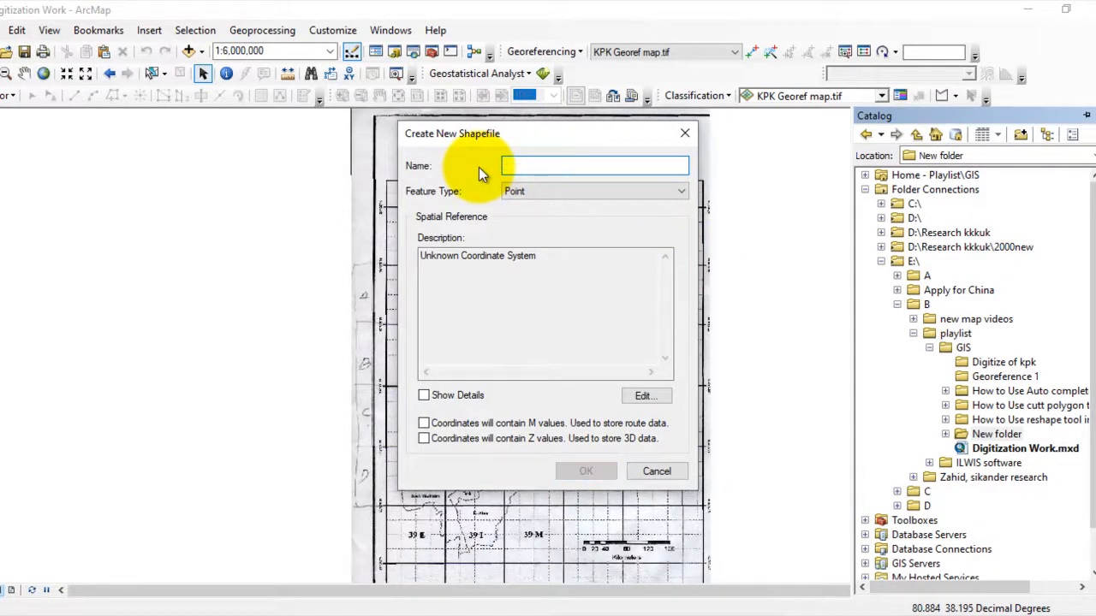
{"action": "type", "text": "A"}
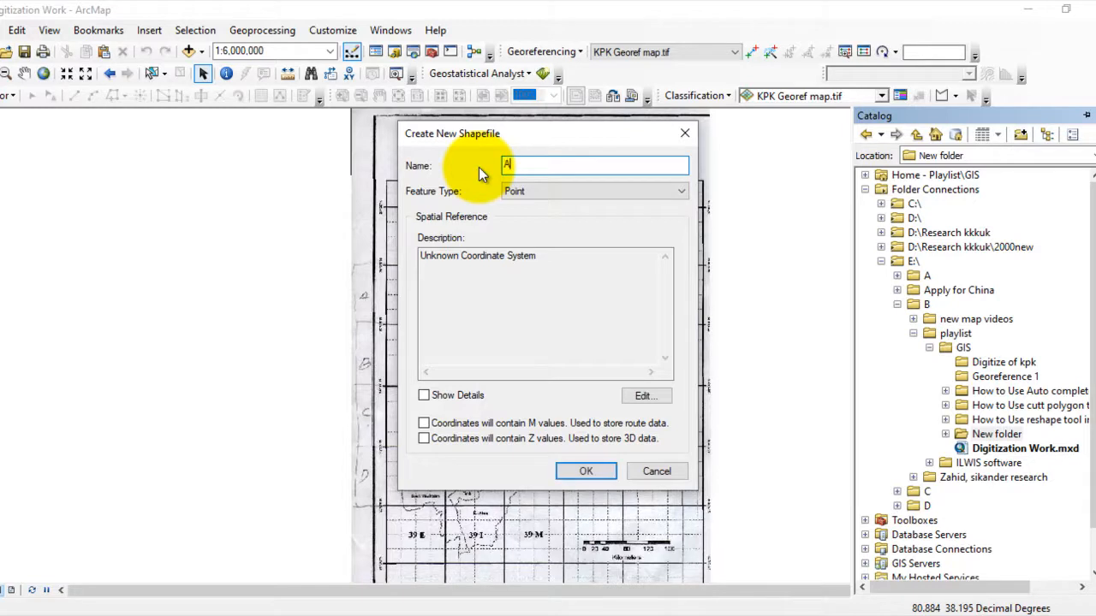
{"action": "type", "text": "bc"}
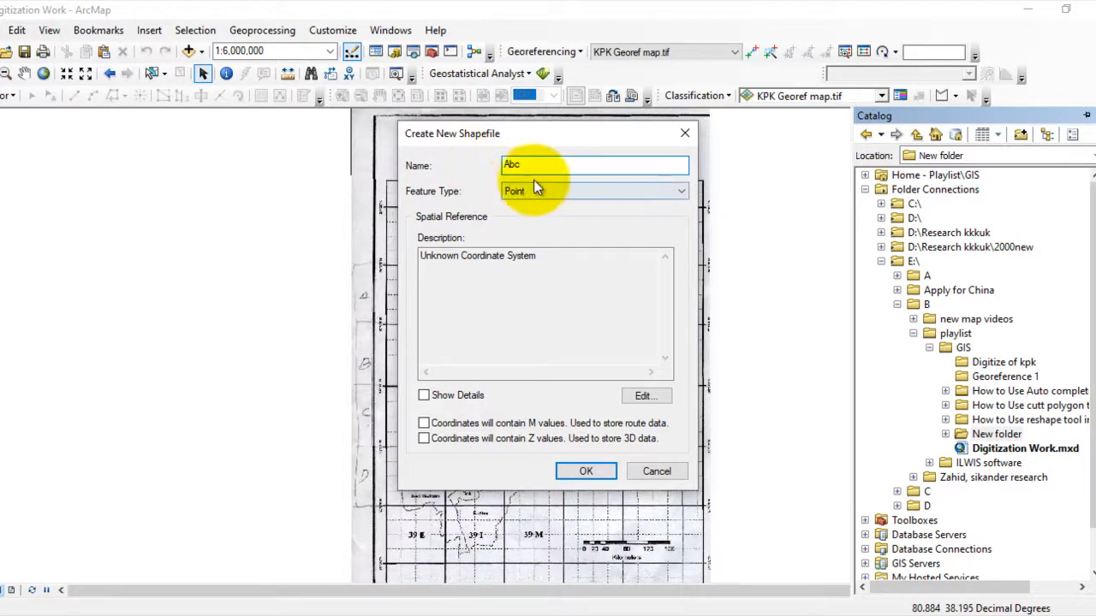
{"action": "left_click", "coordinate": [597, 198]}
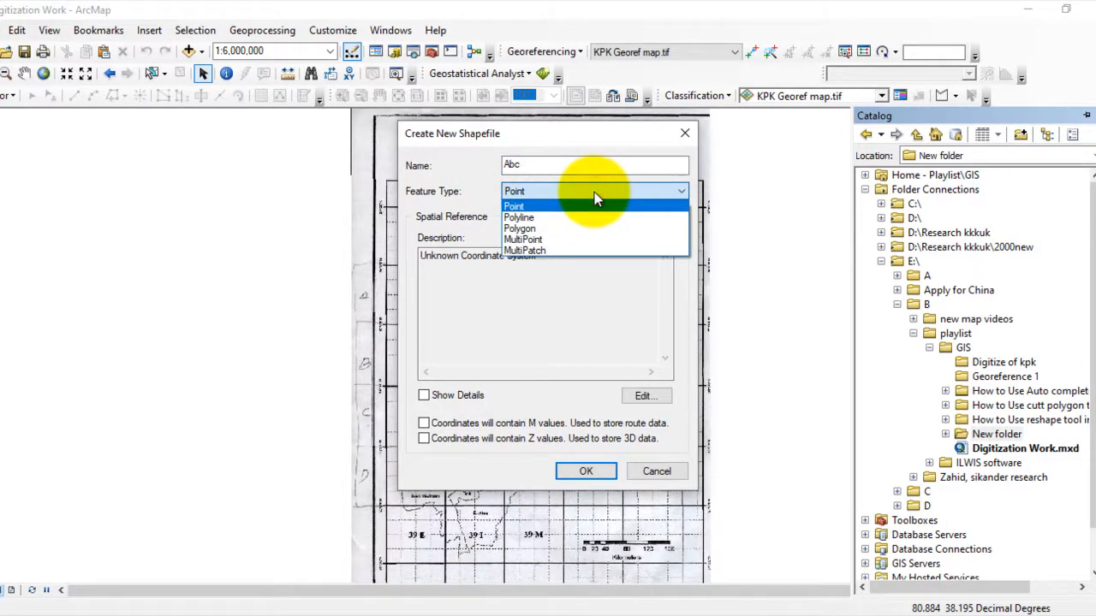
{"action": "left_click", "coordinate": [565, 229]}
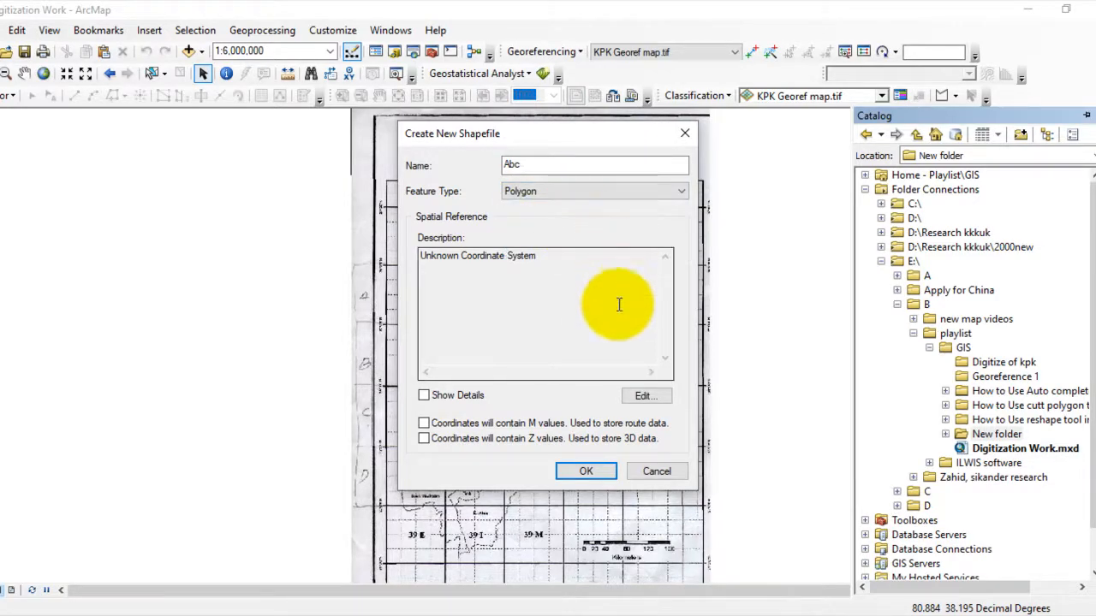
- Assign the WGS 1984 geographic coordinate system to the Abc shapefile, show its details and create the shapefile
{"action": "left_click", "coordinate": [642, 399]}
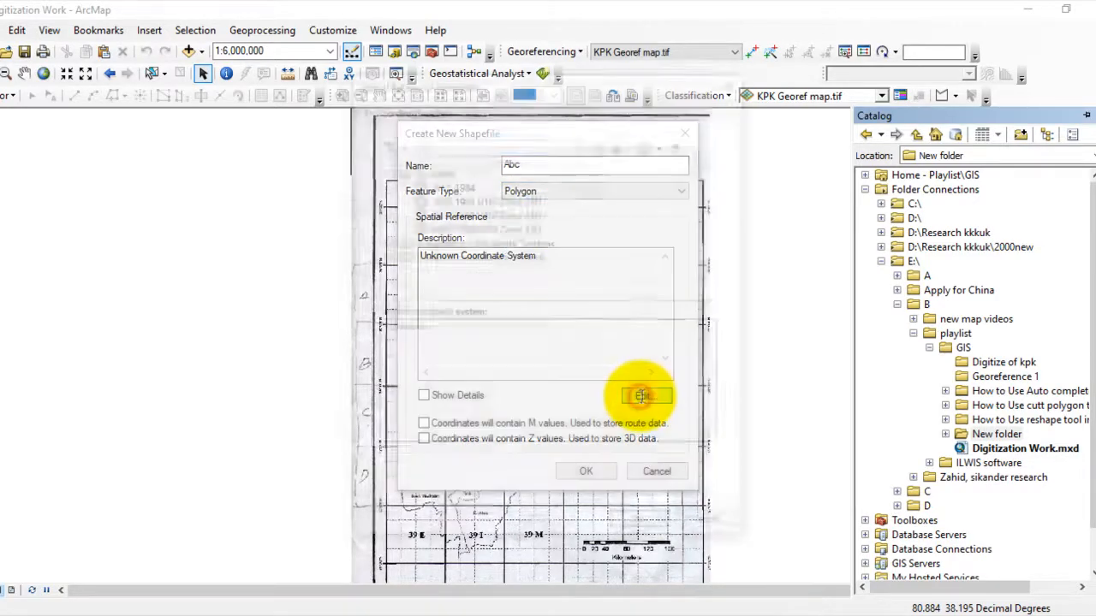
{"action": "left_click", "coordinate": [449, 184]}
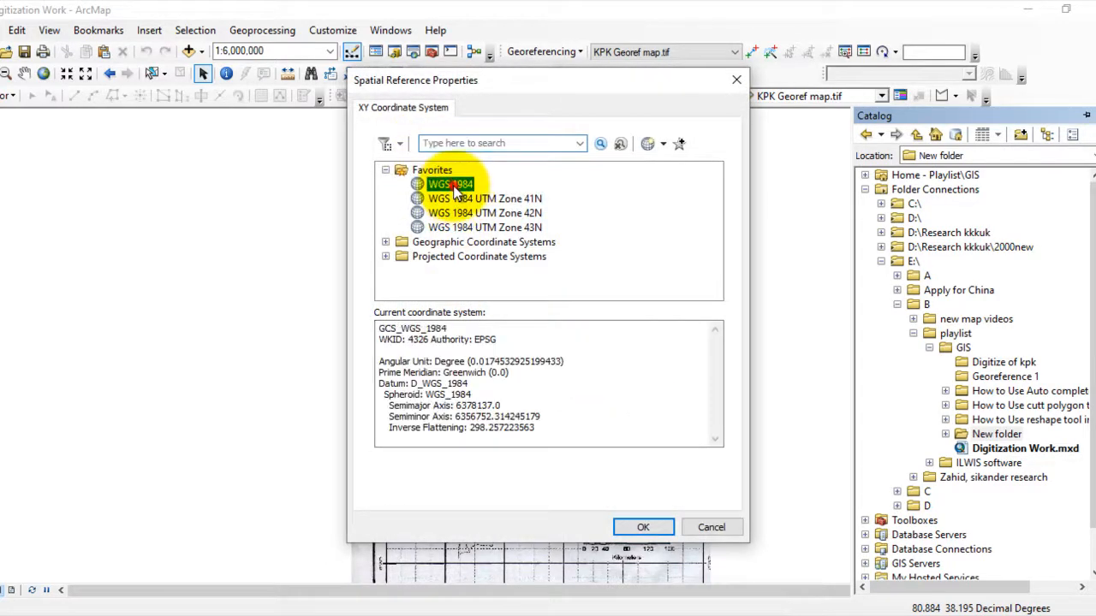
{"action": "left_click", "coordinate": [648, 527]}
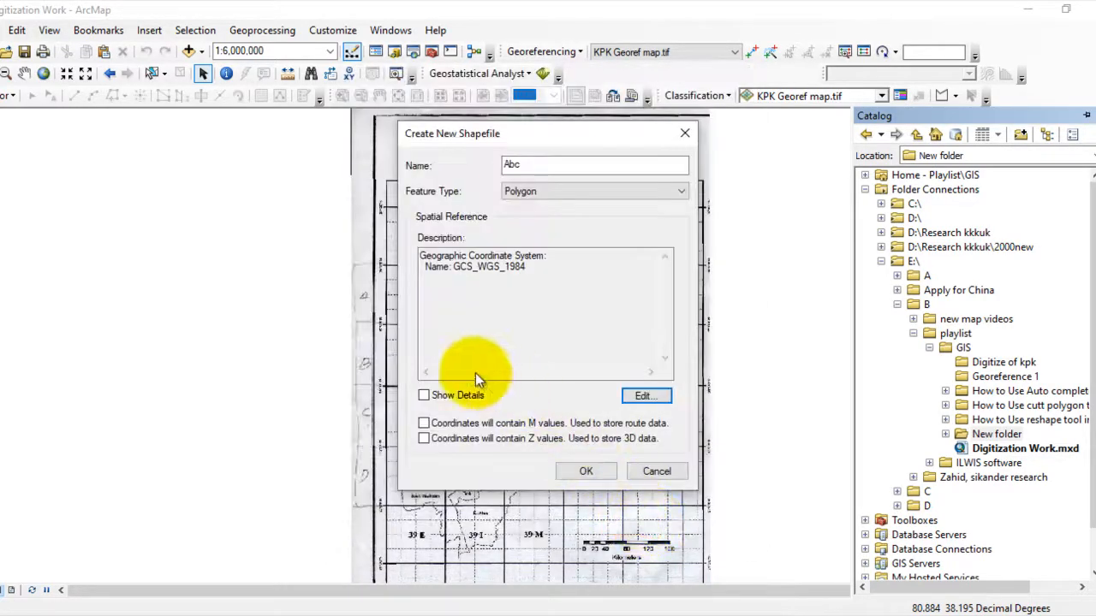
{"action": "left_click", "coordinate": [424, 395]}
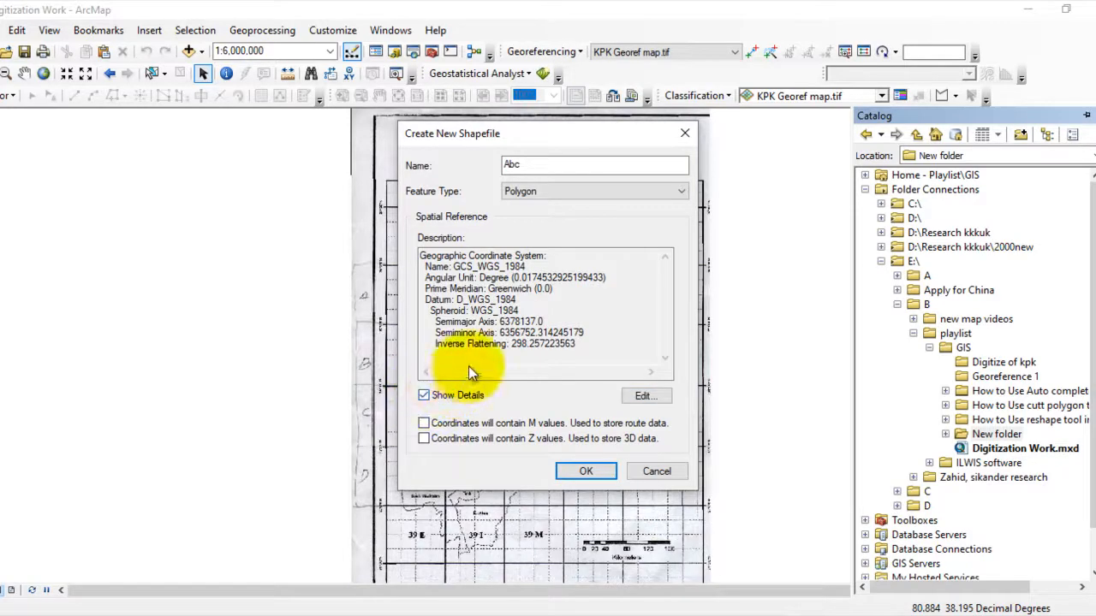
{"action": "left_click", "coordinate": [573, 465]}
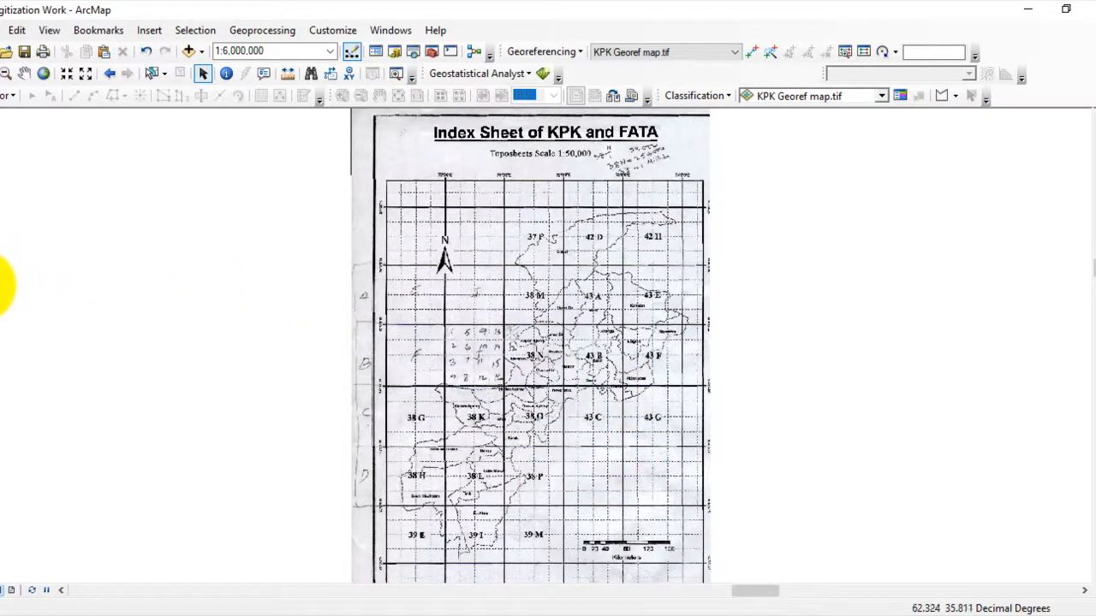
- Symbolize the Abc layer as Hollow with an outline width of 1 and a dark blue outline colour
{"action": "mouse_move", "coordinate": [1, 287]}
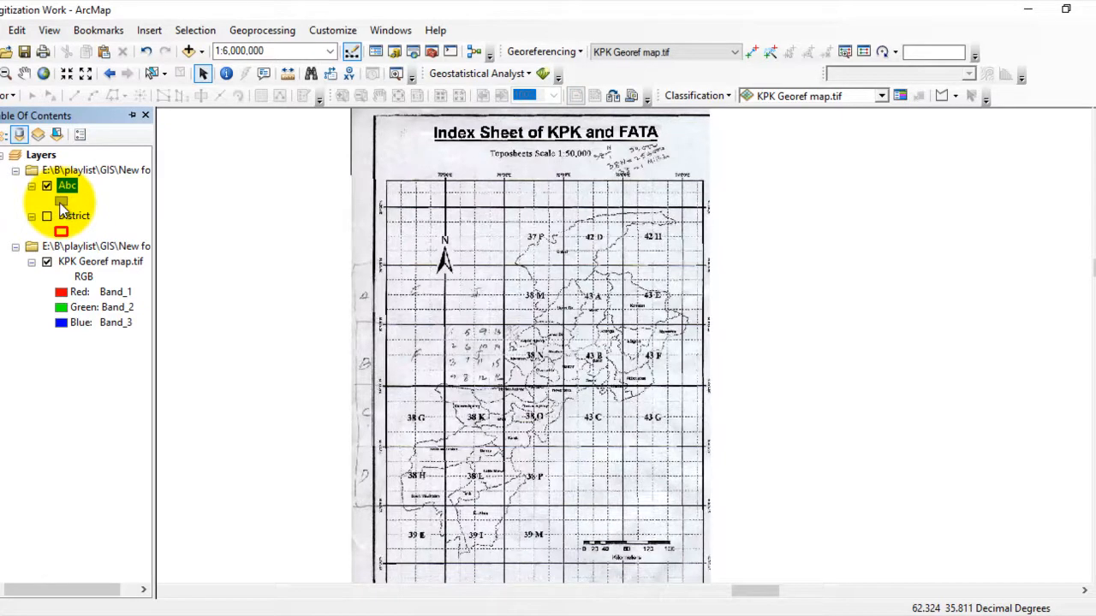
{"action": "left_click", "coordinate": [62, 203]}
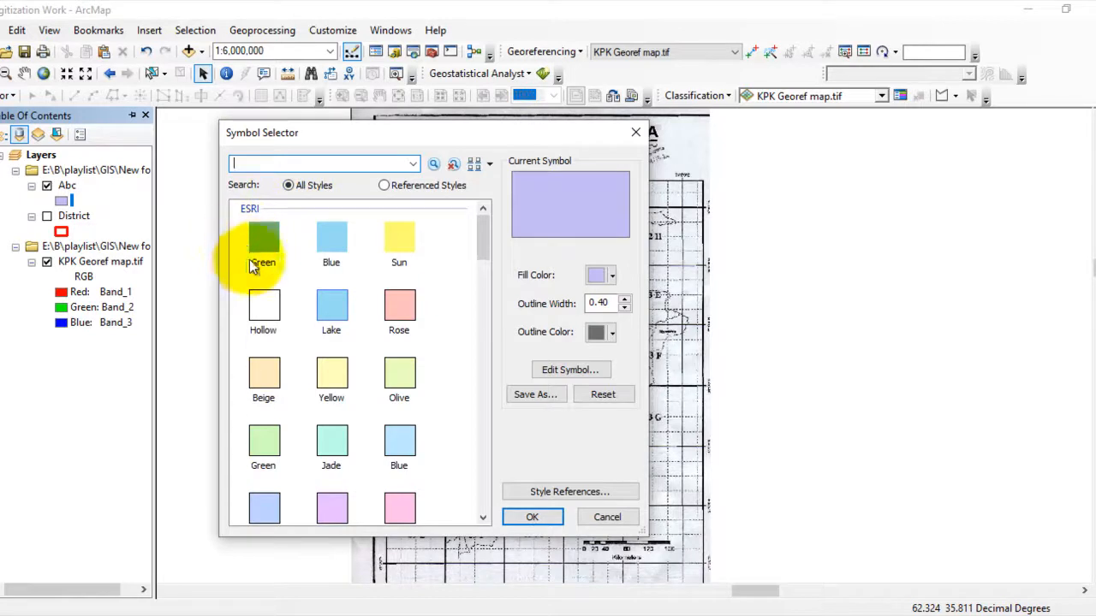
{"action": "left_click", "coordinate": [263, 308]}
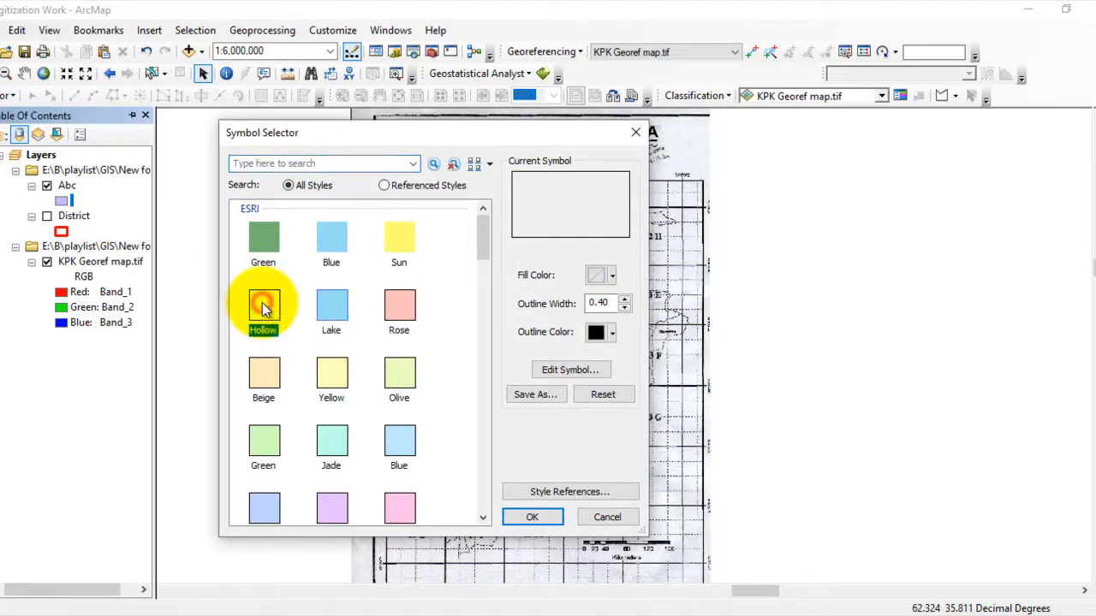
{"action": "left_click", "coordinate": [627, 300]}
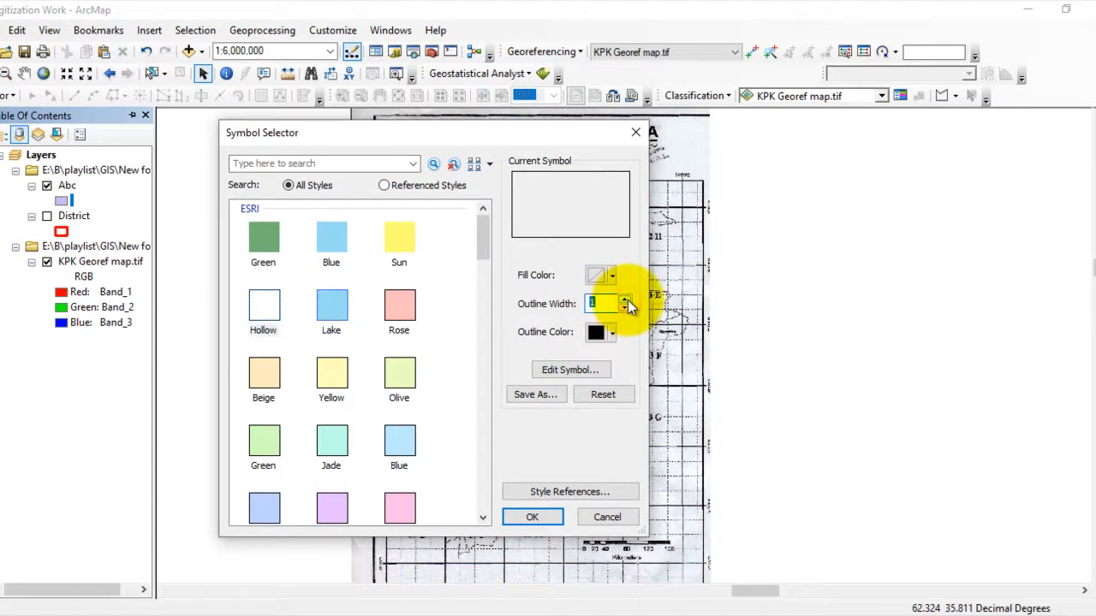
{"action": "left_click", "coordinate": [612, 334]}
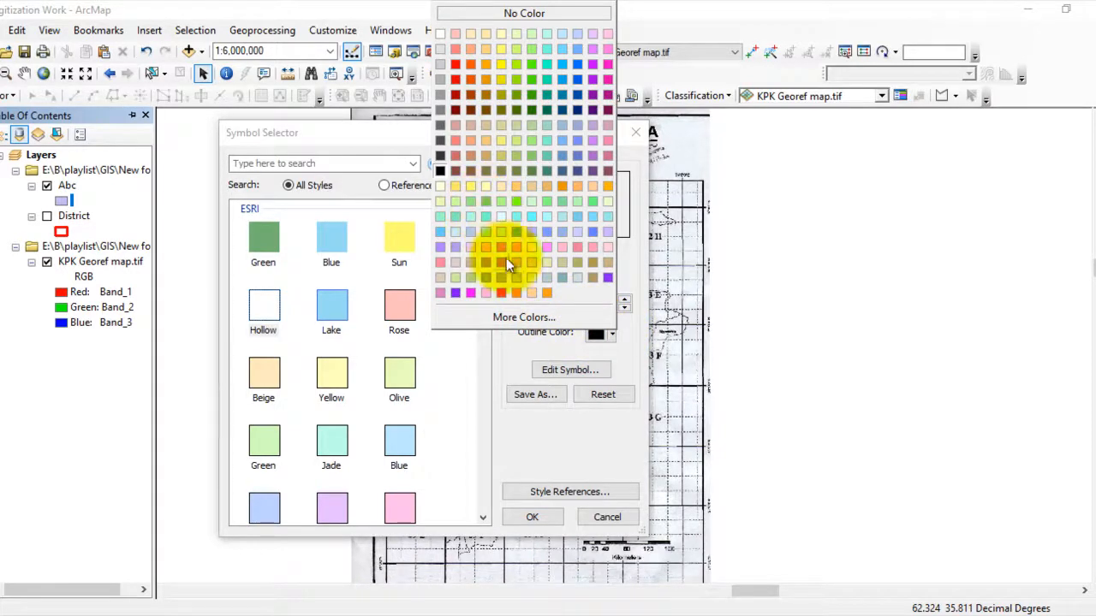
{"action": "left_click", "coordinate": [578, 127]}
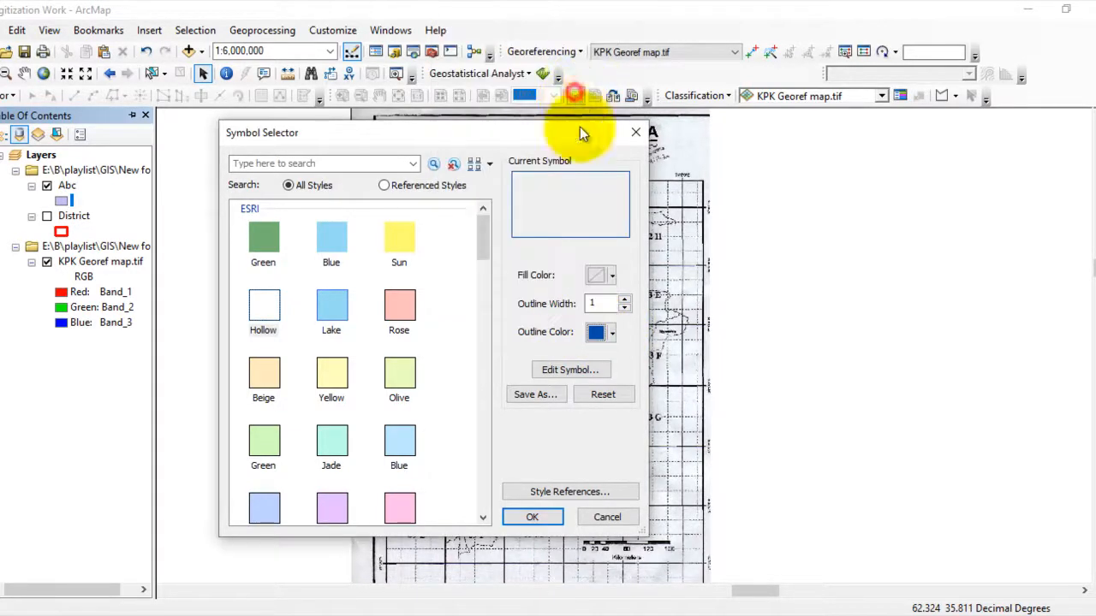
{"action": "left_click", "coordinate": [532, 517]}
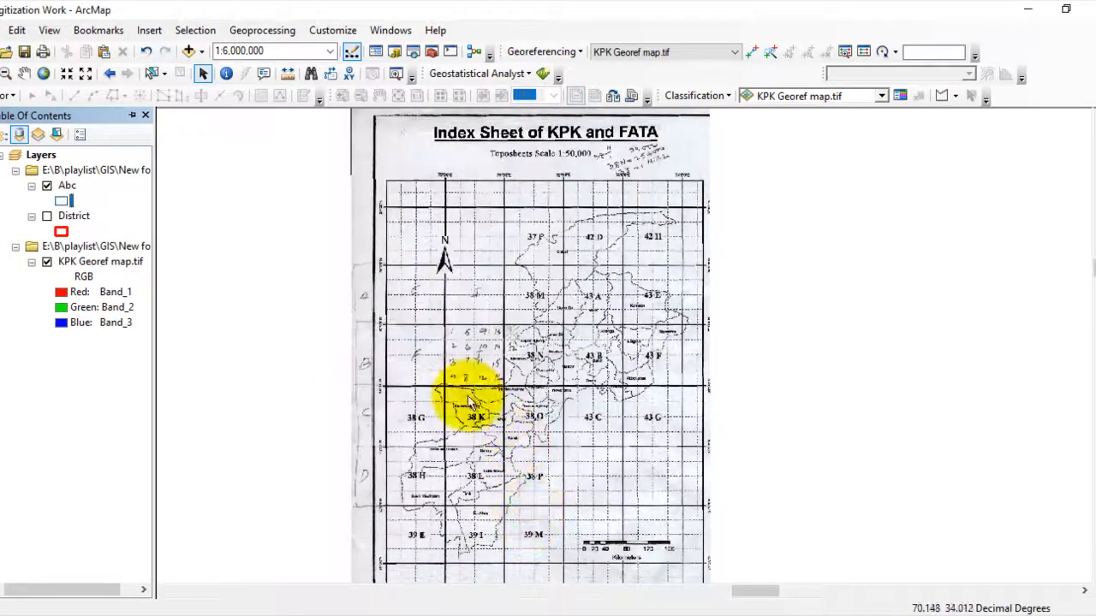
- Start an editing session and choose the Abc feature template with the Freehand construction tool
{"action": "left_click", "coordinate": [131, 114]}
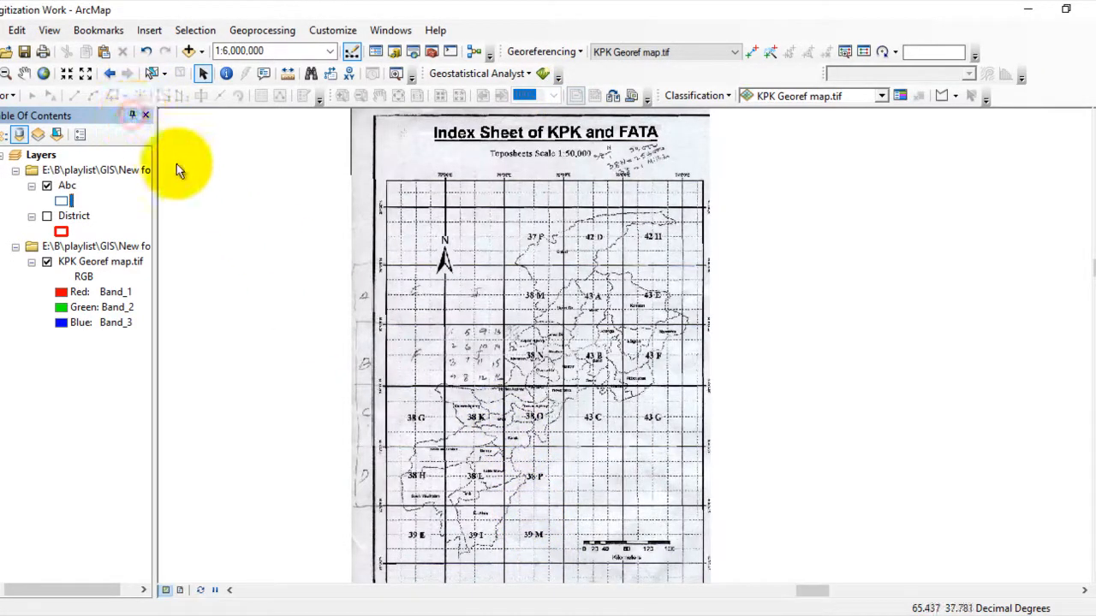
{"action": "left_click", "coordinate": [138, 114]}
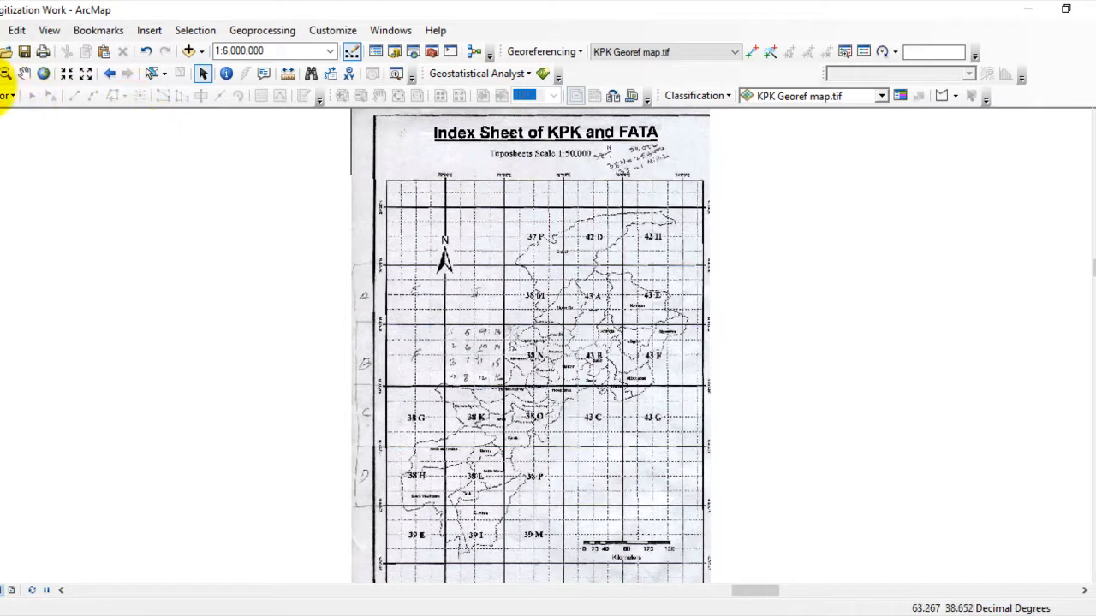
{"action": "left_click", "coordinate": [8, 95]}
{"action": "left_click", "coordinate": [37, 113]}
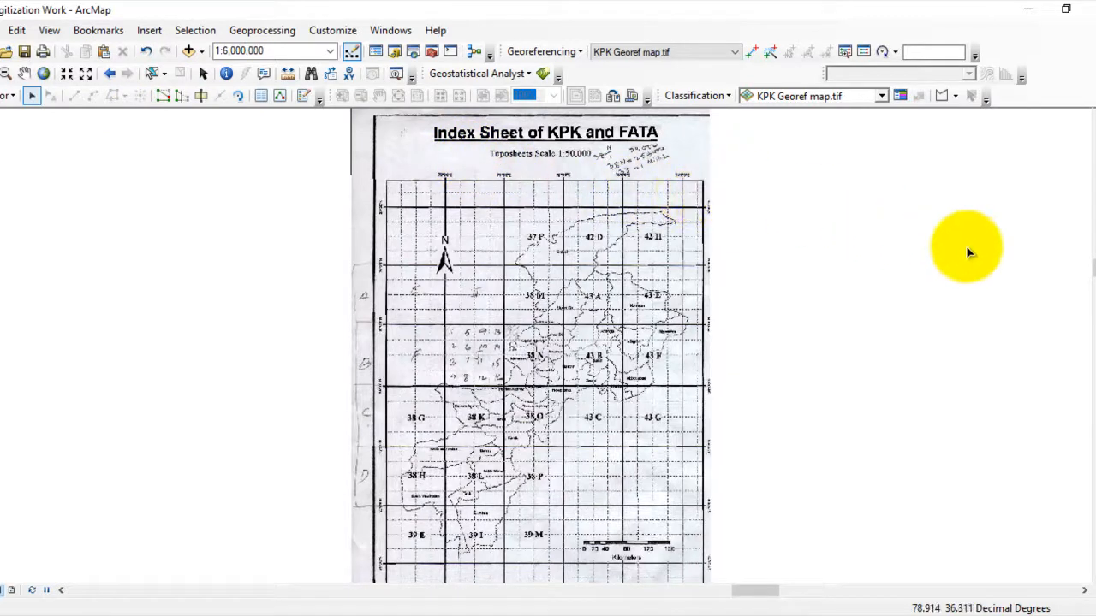
{"action": "mouse_move", "coordinate": [1095, 279]}
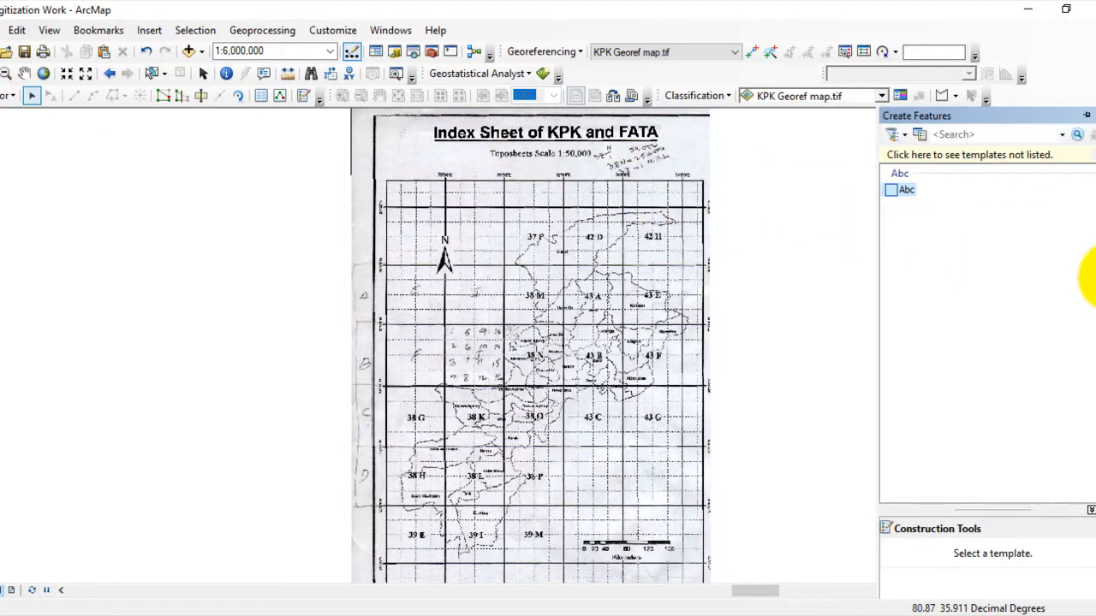
{"action": "left_click", "coordinate": [905, 190]}
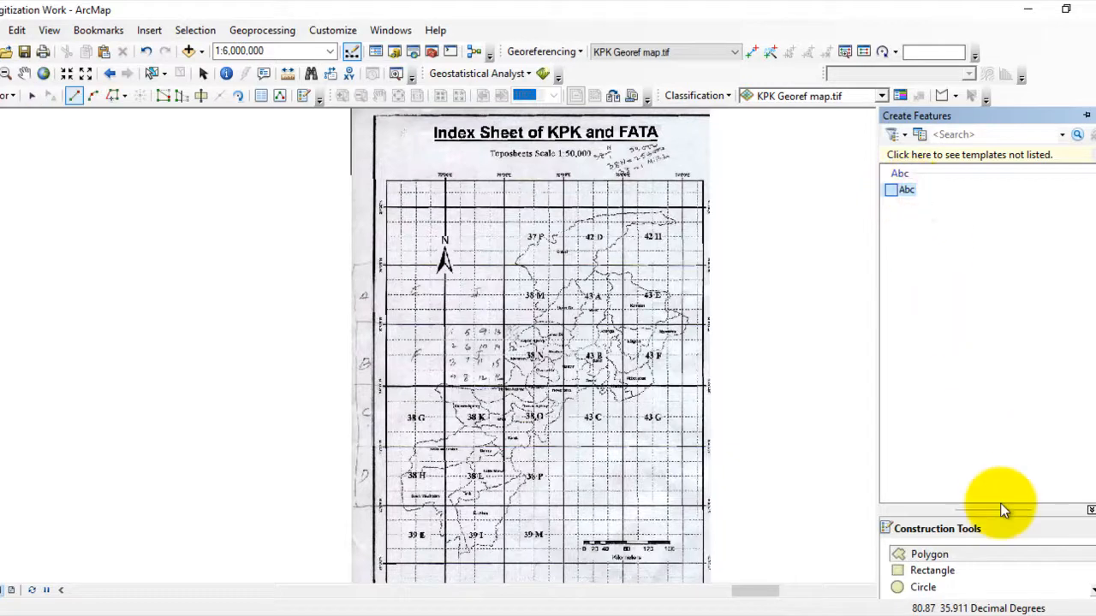
{"action": "scroll", "coordinate": [943, 568], "scroll_direction": "down", "scroll_amount": 1}
{"action": "left_click", "coordinate": [922, 570]}
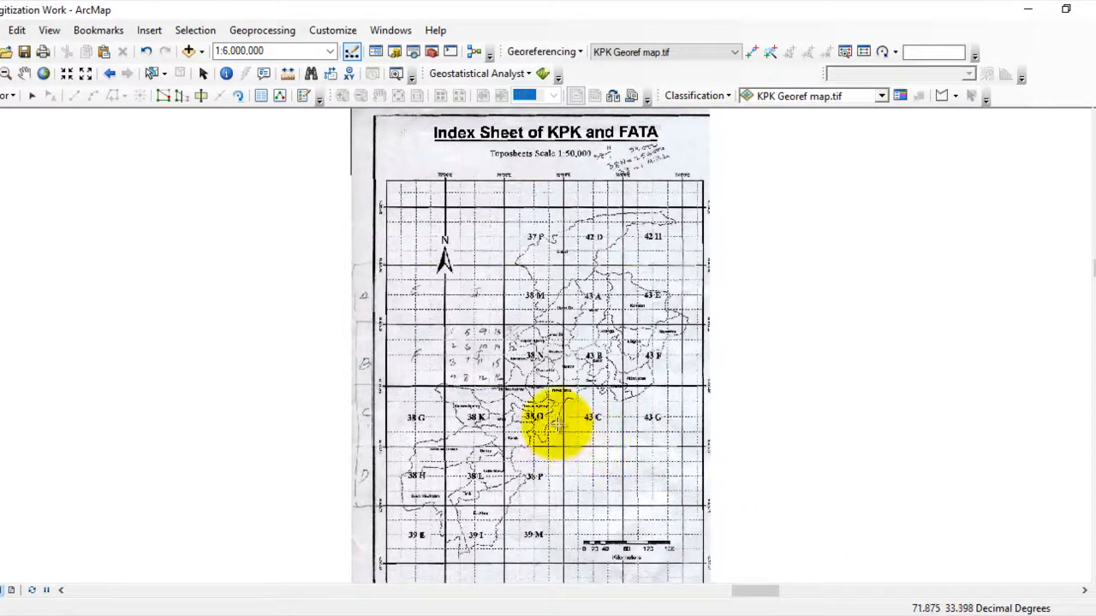
- Trace the dotted Charsadda district boundary freehand as a closed polygon in the Abc layer
{"action": "scroll", "coordinate": [534, 403], "scroll_direction": "up", "scroll_amount": 1}
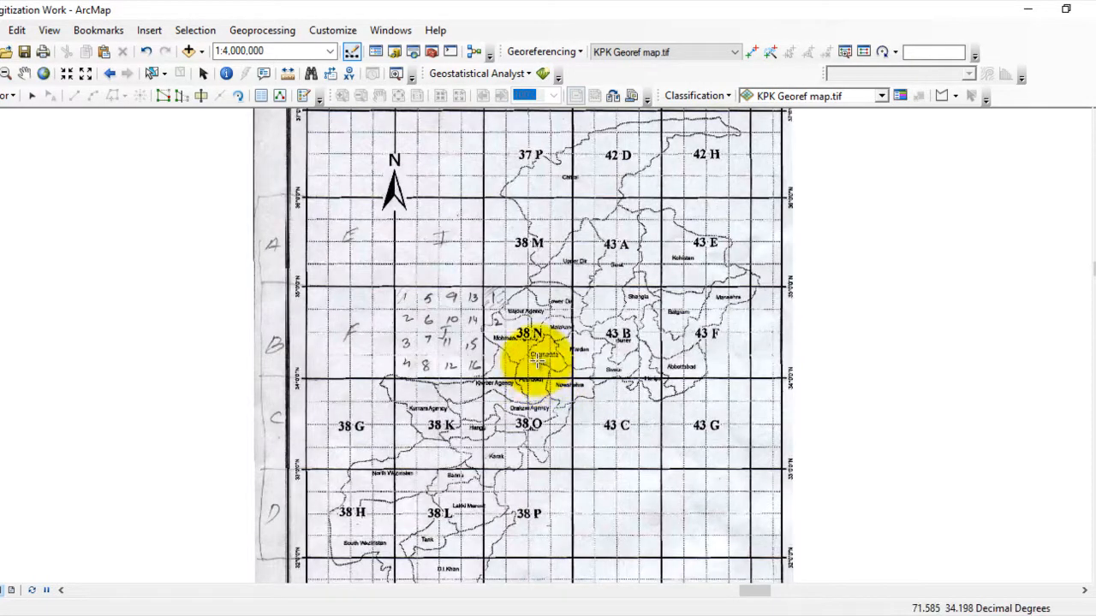
{"action": "scroll", "coordinate": [535, 368], "scroll_direction": "up", "scroll_amount": 3}
{"action": "scroll", "coordinate": [572, 334], "scroll_direction": "up", "scroll_amount": 3}
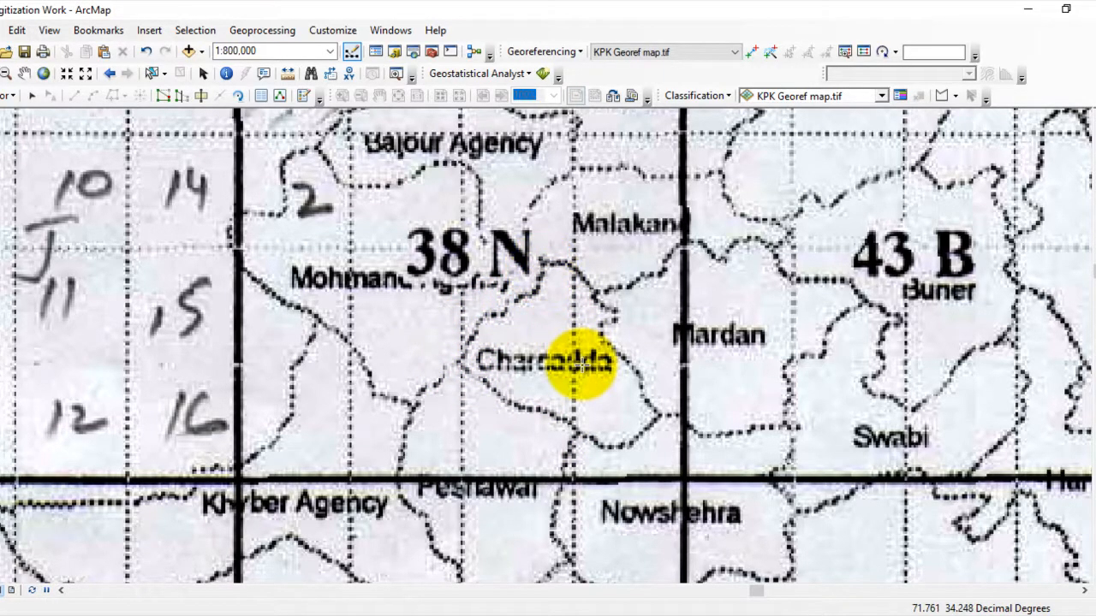
{"action": "scroll", "coordinate": [575, 351], "scroll_direction": "up", "scroll_amount": 2}
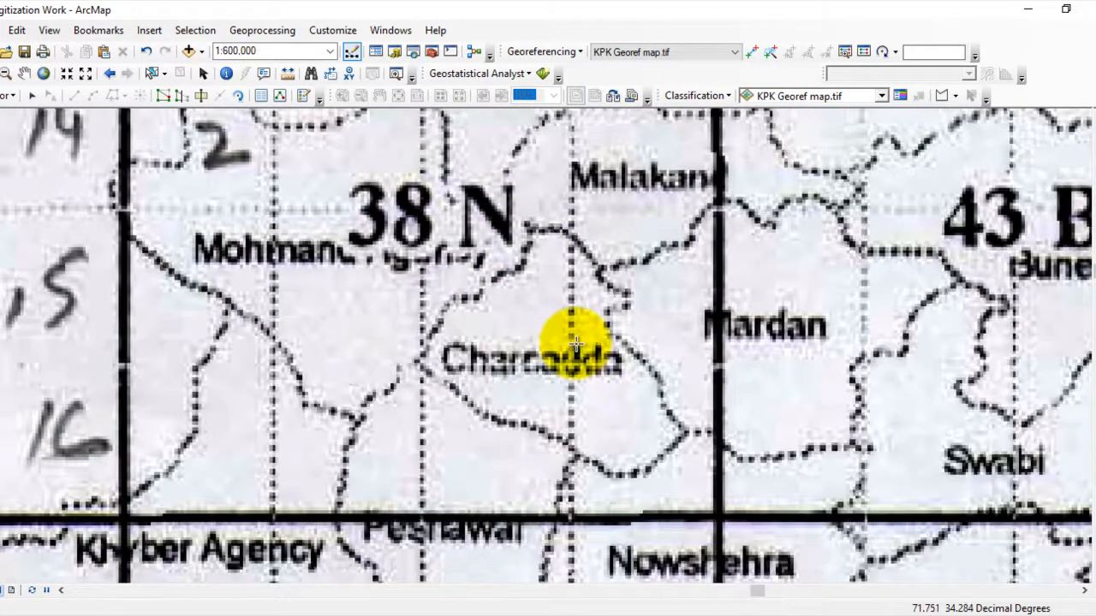
{"action": "scroll", "coordinate": [575, 345], "scroll_direction": "up", "scroll_amount": 1}
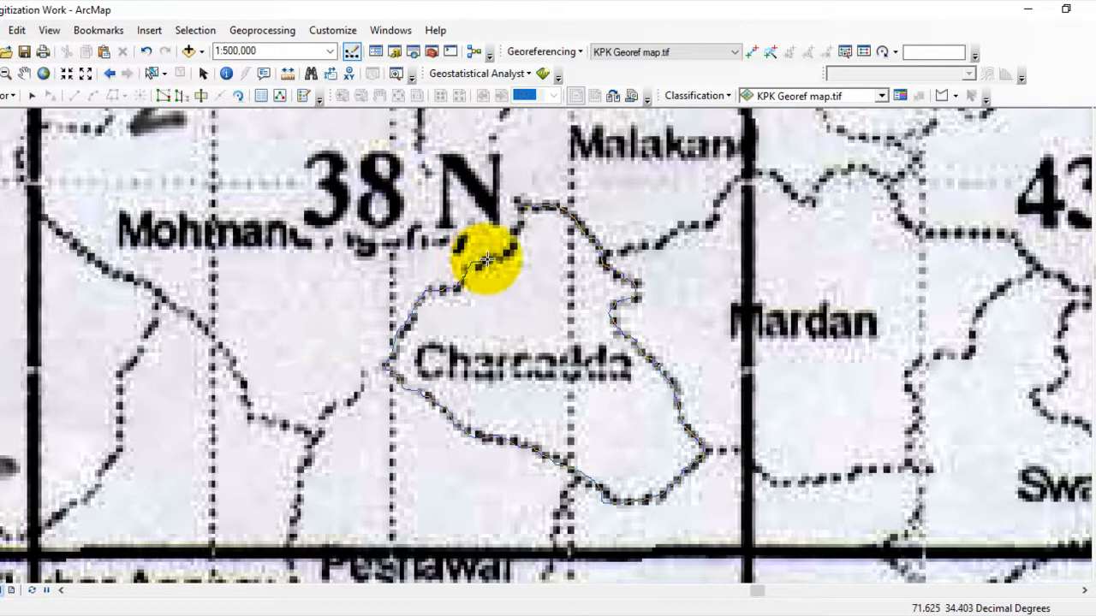
{"action": "double_click", "coordinate": [522, 205]}
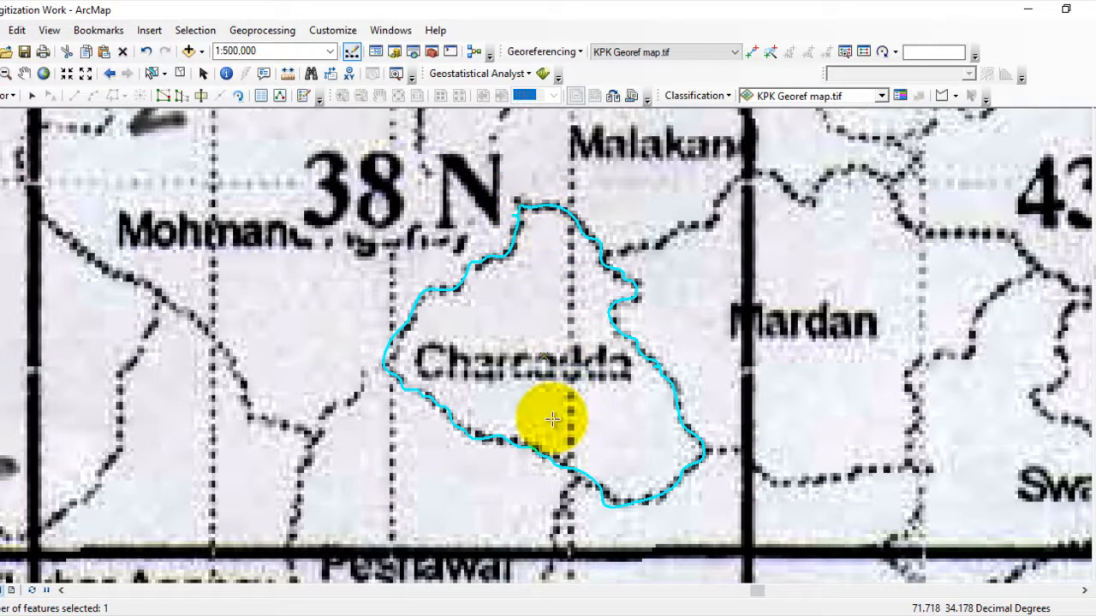
- Trace the dotted Mardan district boundary with Auto Complete Freehand, starting and ending on the shared edge of the Charsadda polygon
{"action": "scroll", "coordinate": [550, 418], "scroll_direction": "down", "scroll_amount": 2}
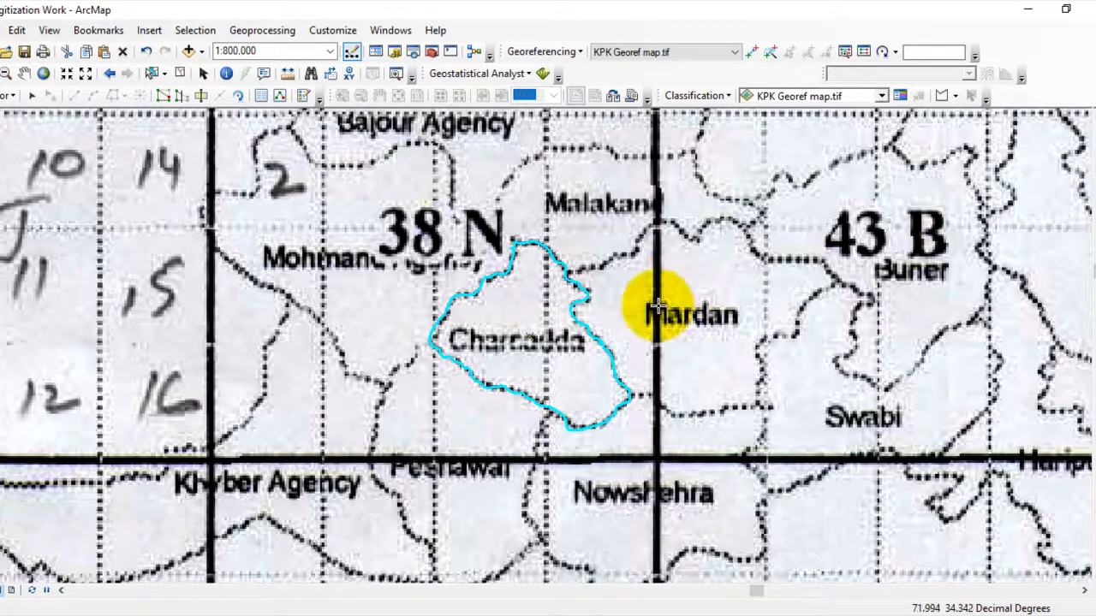
{"action": "mouse_move", "coordinate": [1091, 270]}
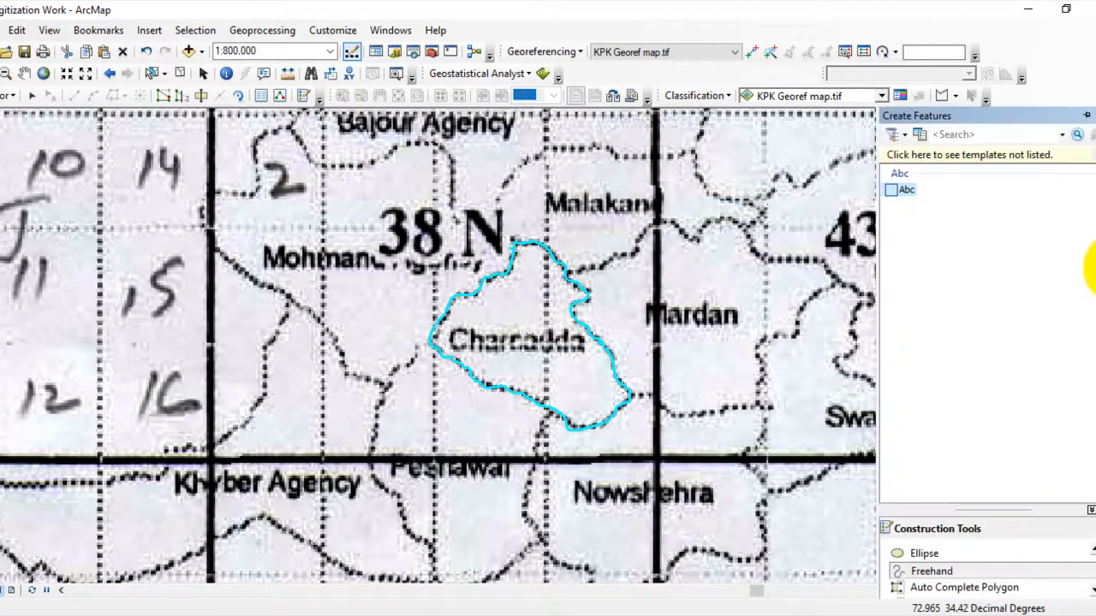
{"action": "scroll", "coordinate": [957, 569], "scroll_direction": "down", "scroll_amount": 1}
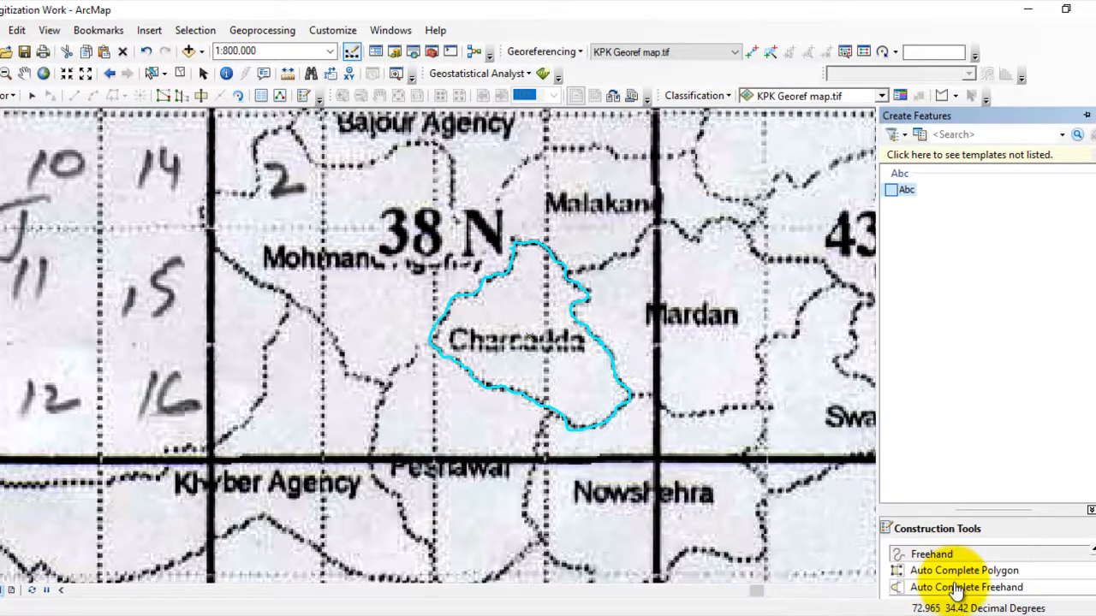
{"action": "left_click", "coordinate": [956, 589]}
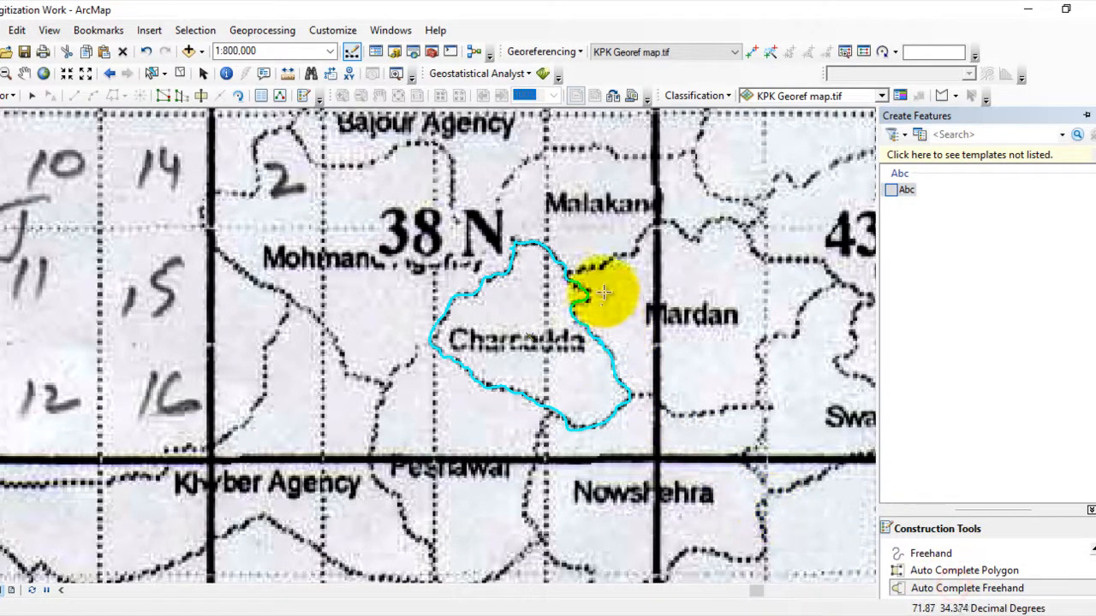
{"action": "left_click", "coordinate": [587, 296]}
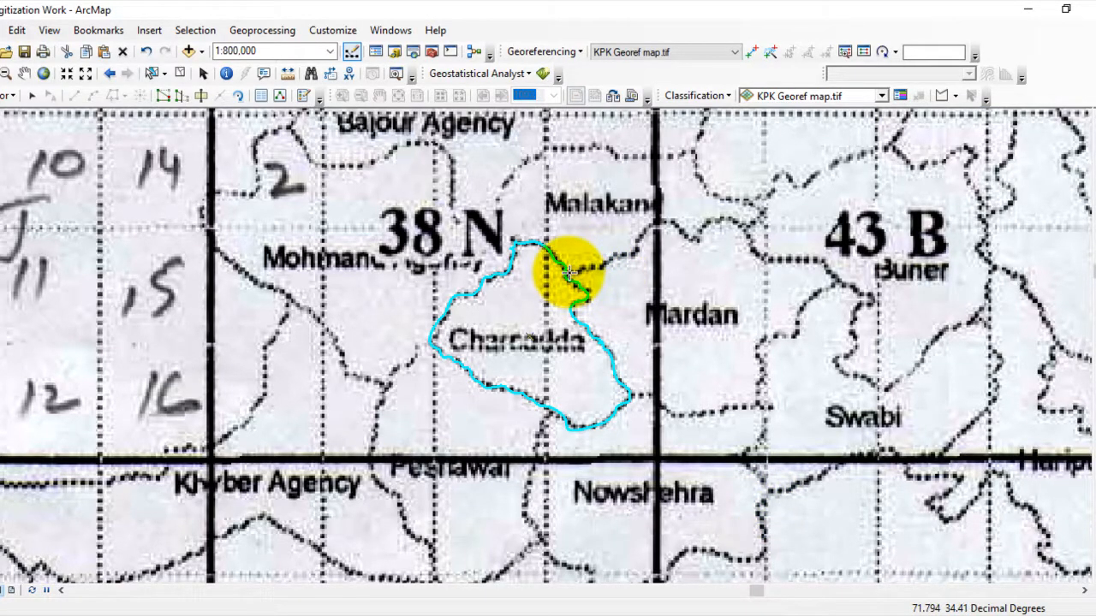
{"action": "scroll", "coordinate": [568, 272], "scroll_direction": "up", "scroll_amount": 3}
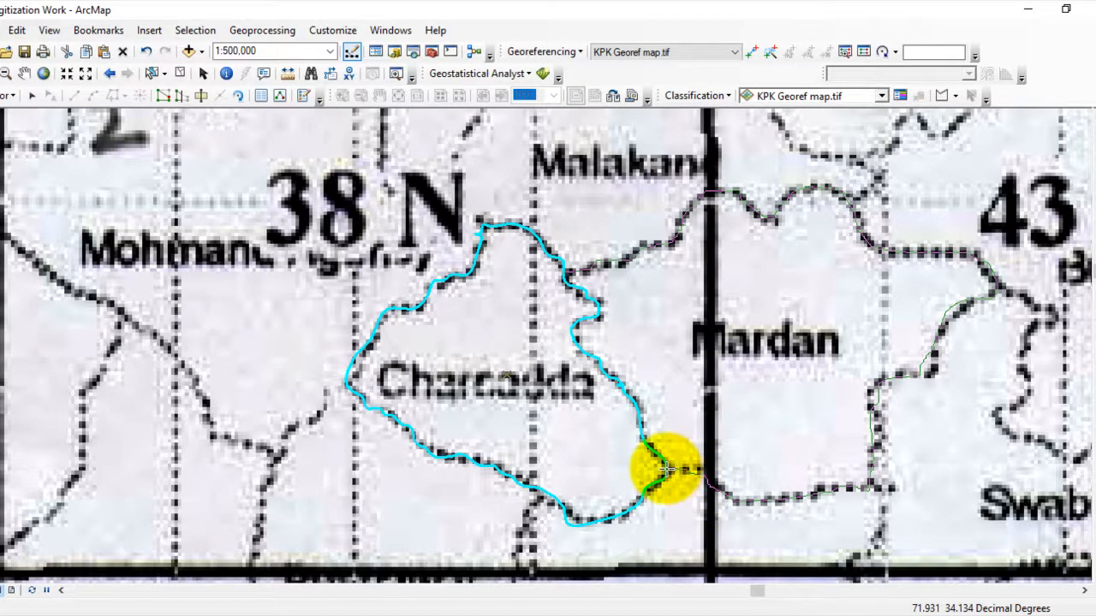
{"action": "left_click", "coordinate": [666, 469]}
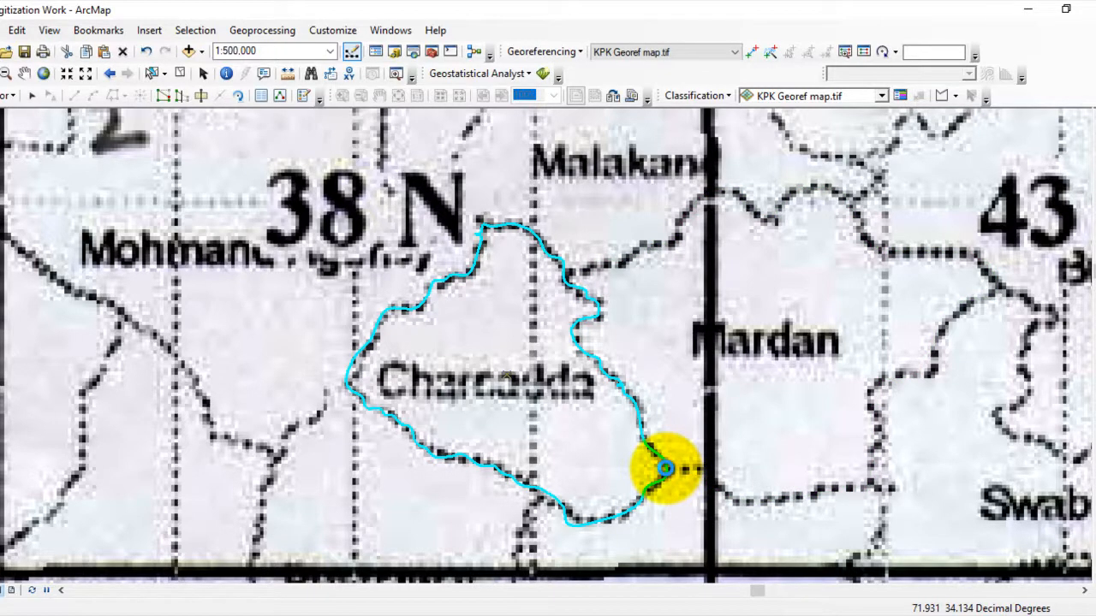
{"action": "double_click", "coordinate": [666, 469]}
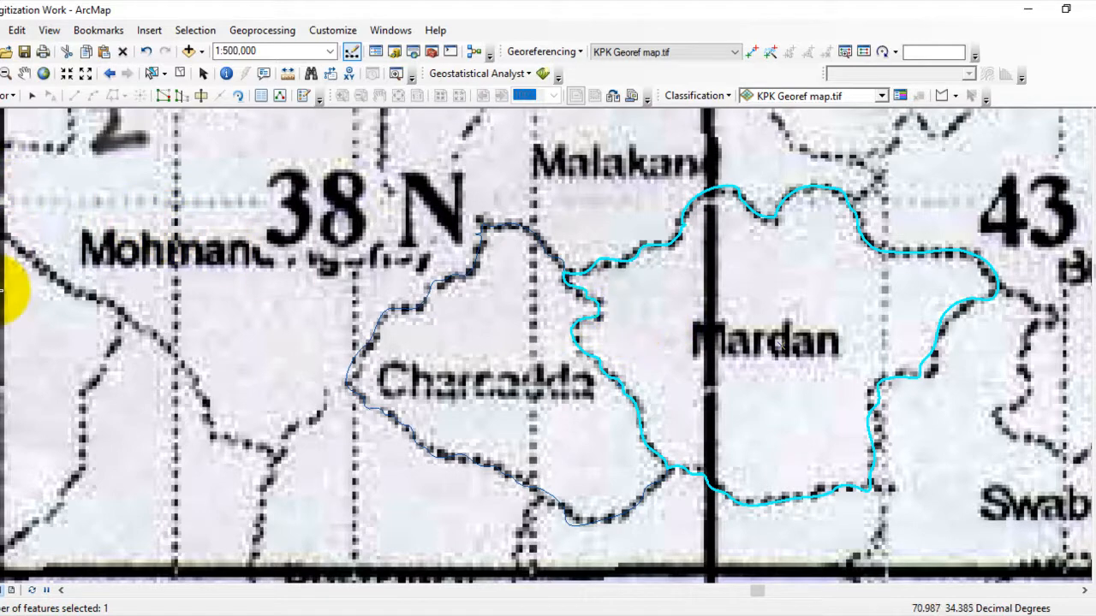
- Hide the KPK Georef map.tif raster to inspect the two digitized polygons on their own, and show it again
{"action": "mouse_move", "coordinate": [0, 298]}
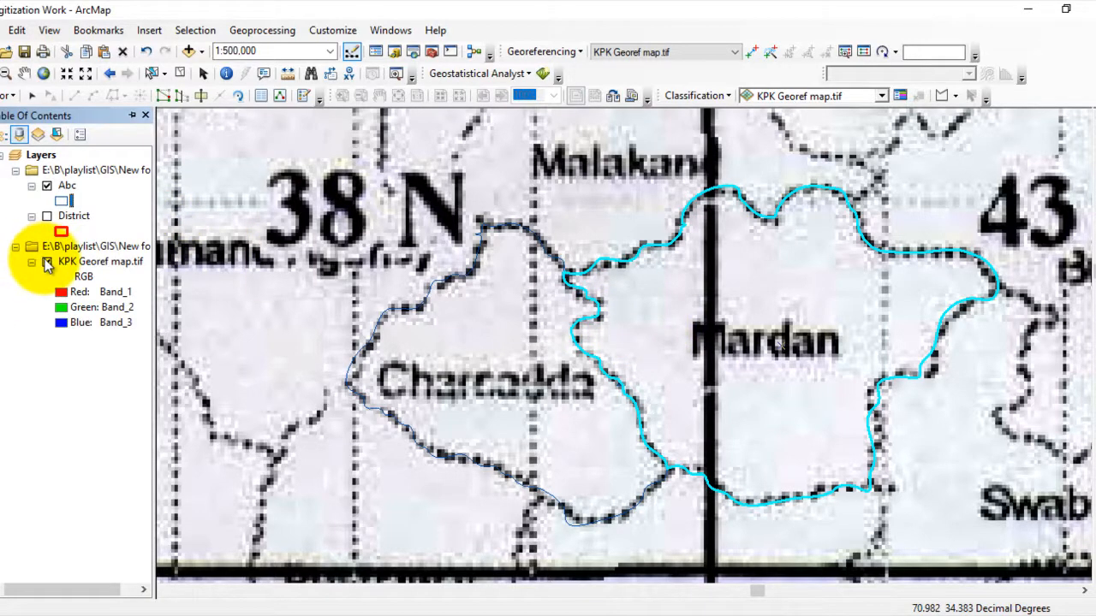
{"action": "left_click", "coordinate": [47, 263]}
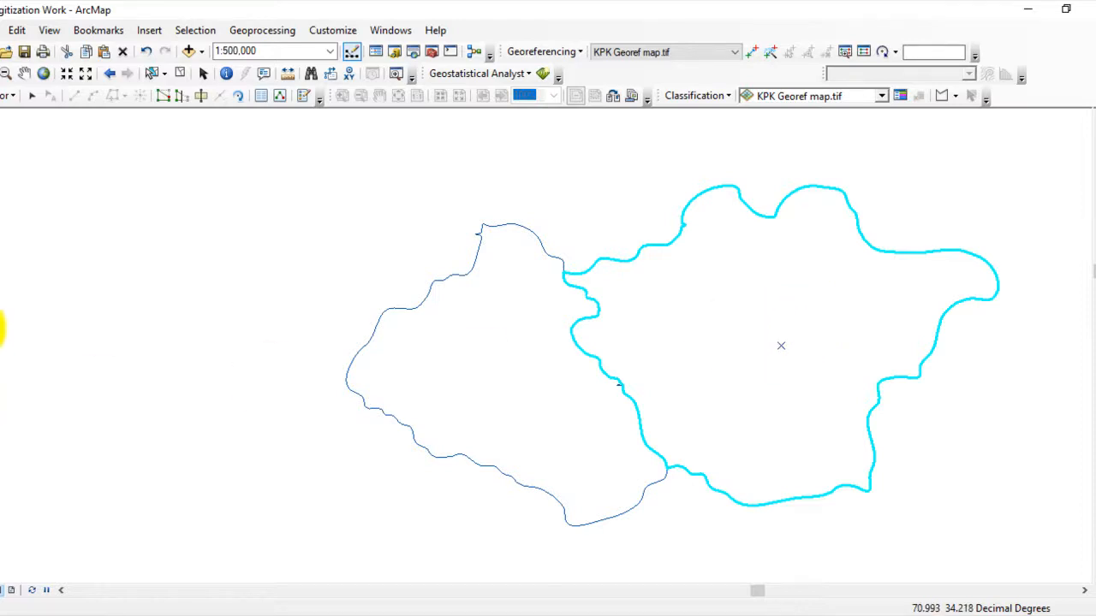
{"action": "mouse_move", "coordinate": [2, 326]}
{"action": "left_click", "coordinate": [47, 262]}
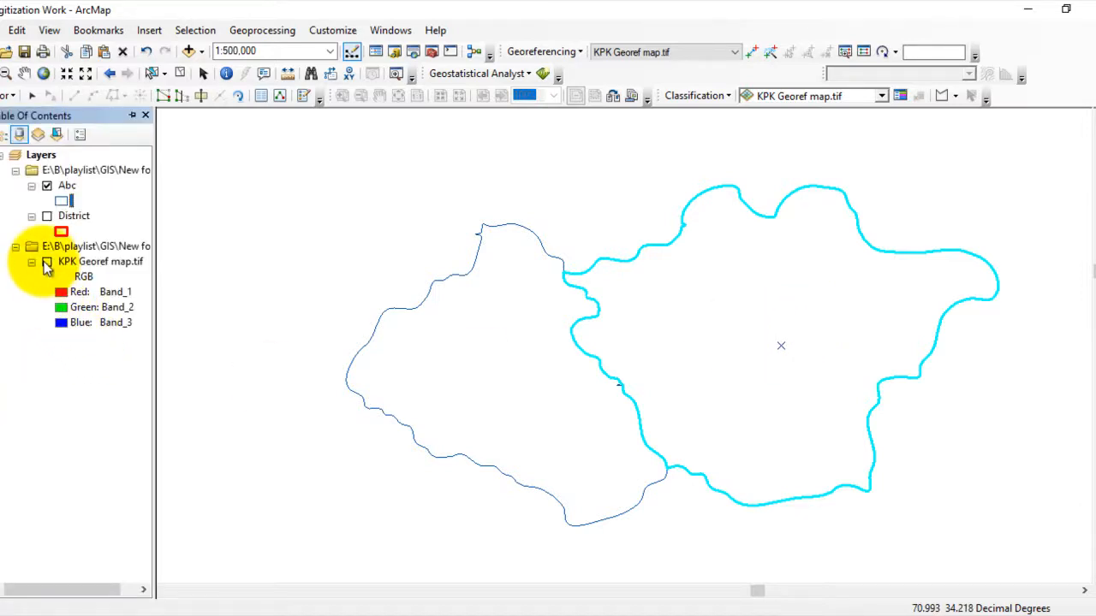
- Select the Charsadda and Mardan polygons and trace the adjoining Malakand district boundary with Auto Complete Freehand
{"action": "scroll", "coordinate": [400, 322], "scroll_direction": "up", "scroll_amount": 2}
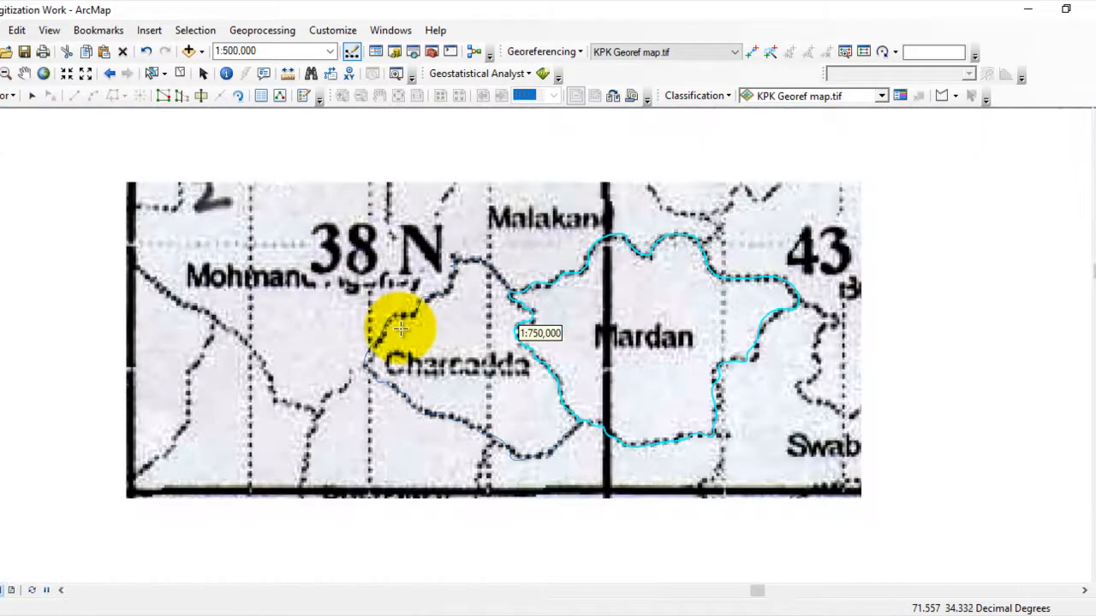
{"action": "scroll", "coordinate": [348, 287], "scroll_direction": "up", "scroll_amount": 1}
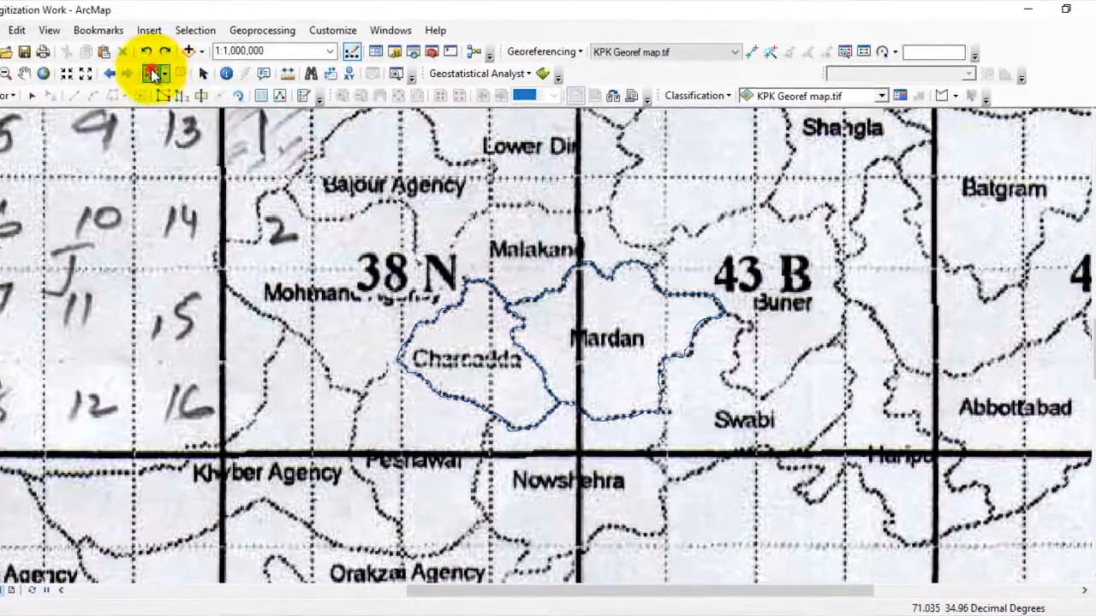
{"action": "left_click", "coordinate": [151, 73]}
{"action": "left_click", "coordinate": [470, 351]}
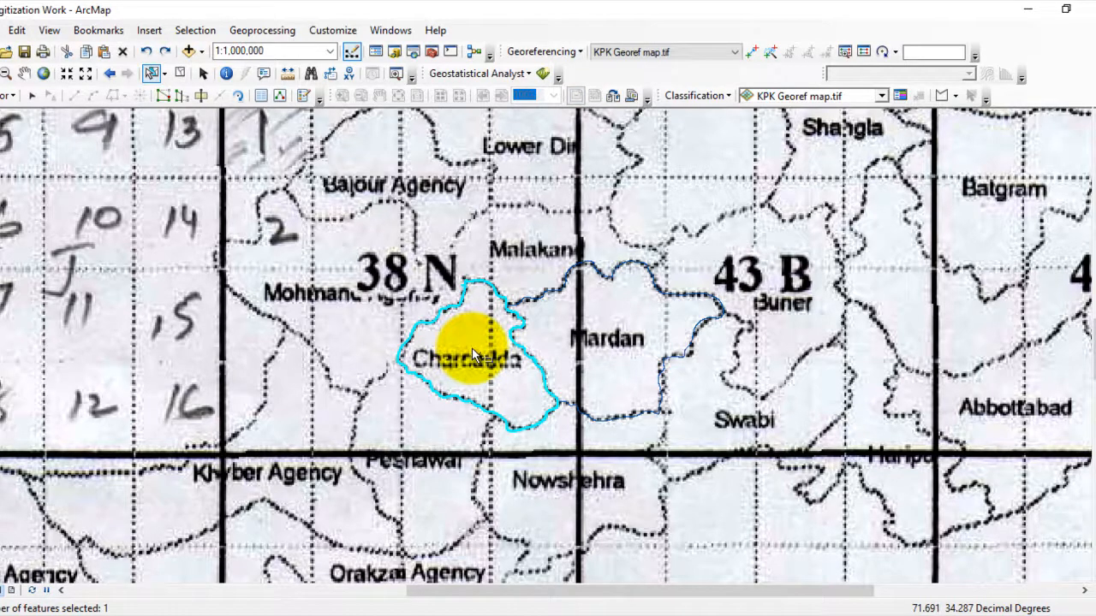
{"action": "left_click", "coordinate": [576, 339], "text": "shift"}
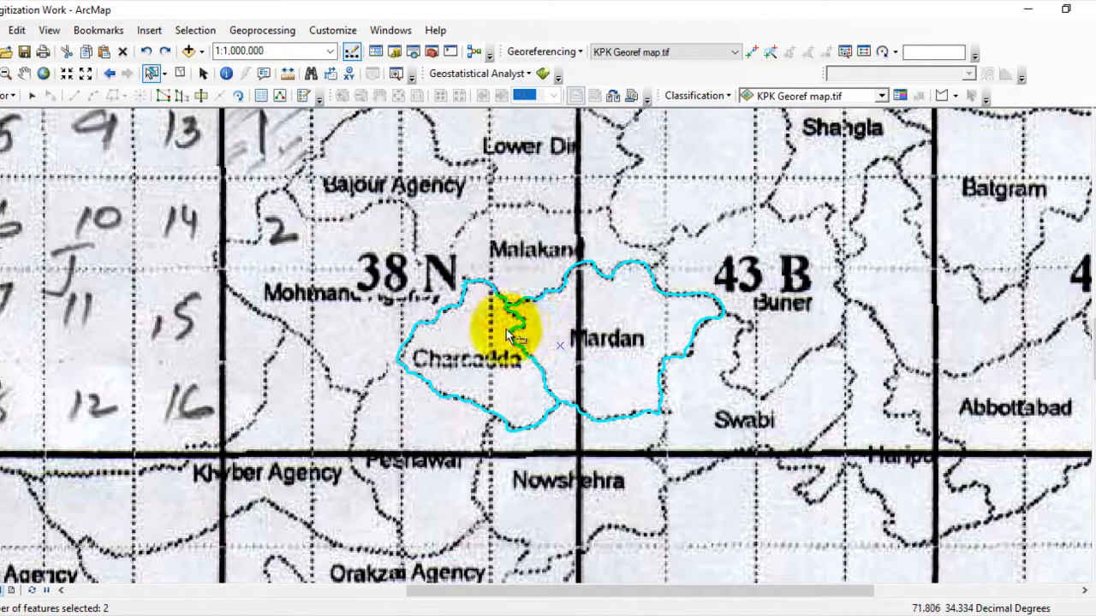
{"action": "mouse_move", "coordinate": [1093, 288]}
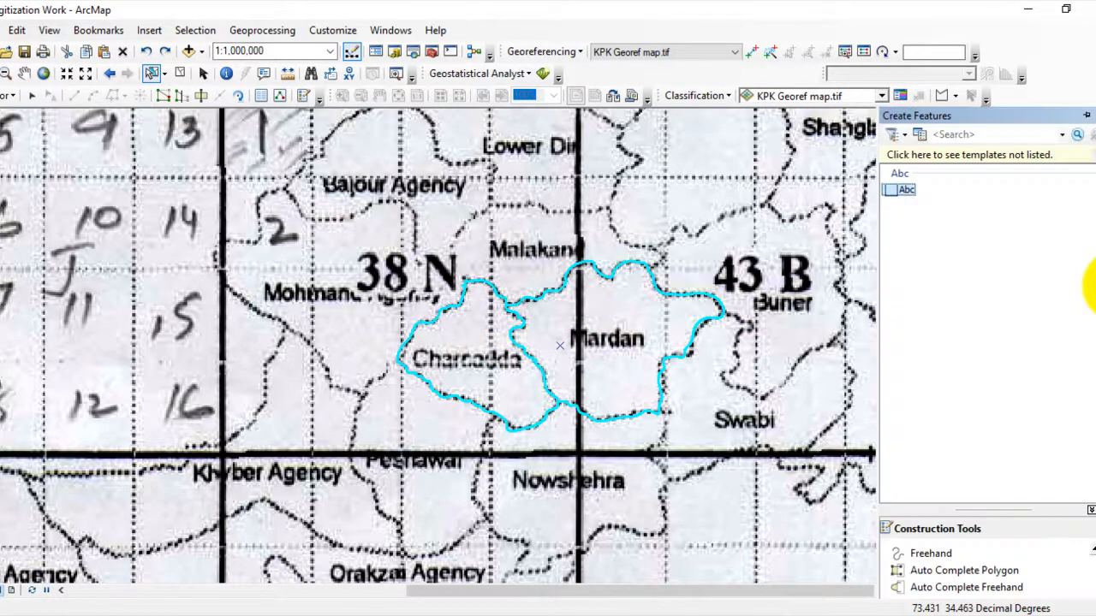
{"action": "left_click", "coordinate": [941, 588]}
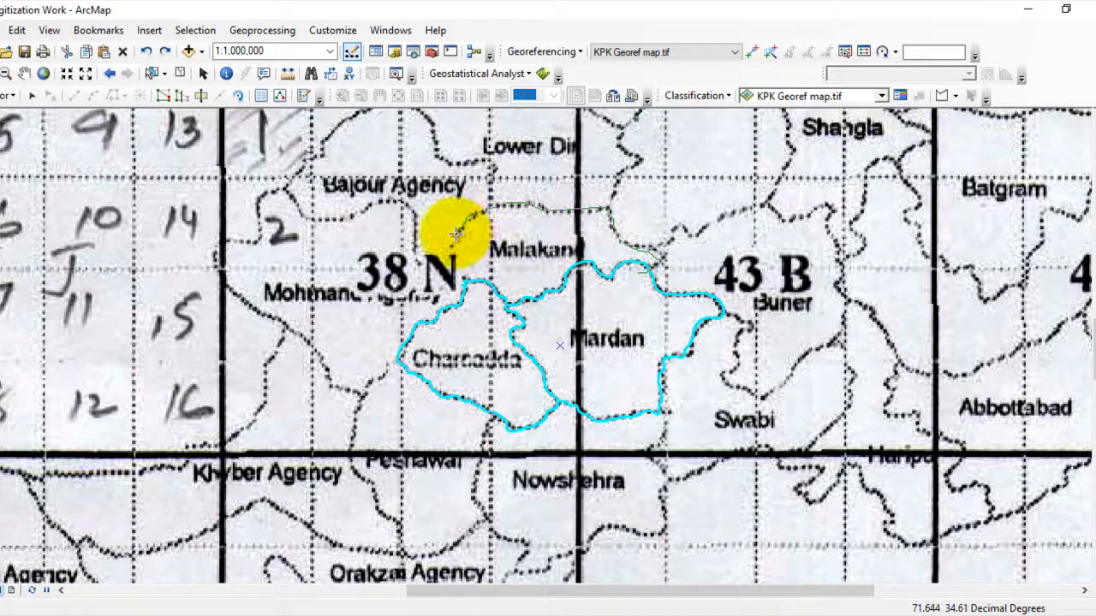
{"action": "double_click", "coordinate": [472, 288]}
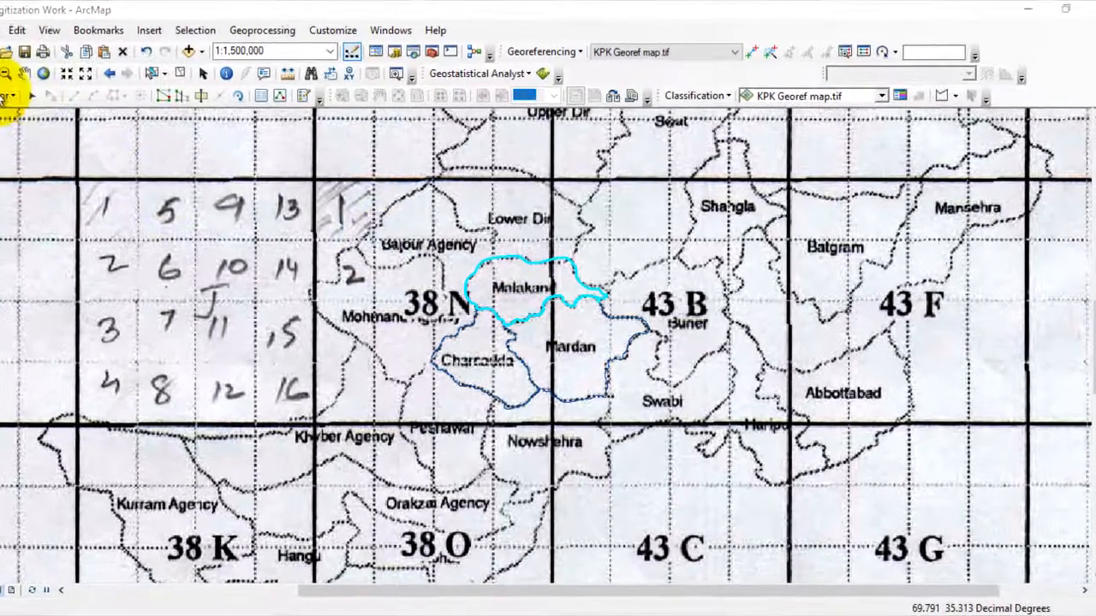
- End the editing session with its edits saved, and save the map document under its current name
{"action": "left_click", "coordinate": [24, 107]}
{"action": "left_click", "coordinate": [22, 154]}
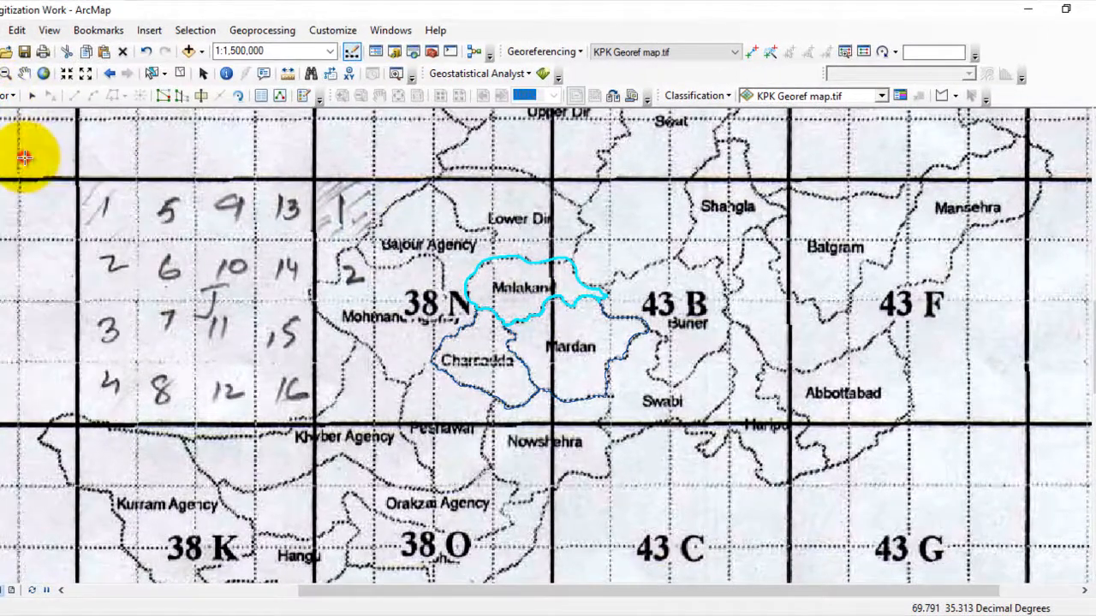
{"action": "left_click", "coordinate": [7, 97]}
{"action": "left_click", "coordinate": [35, 132]}
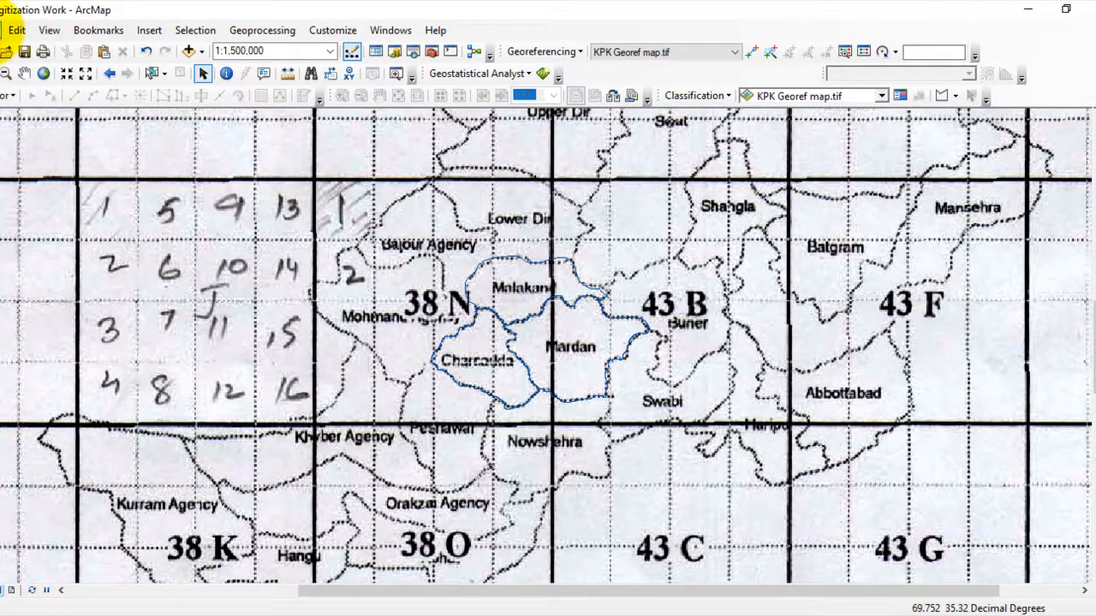
{"action": "left_click", "coordinate": [5, 30]}
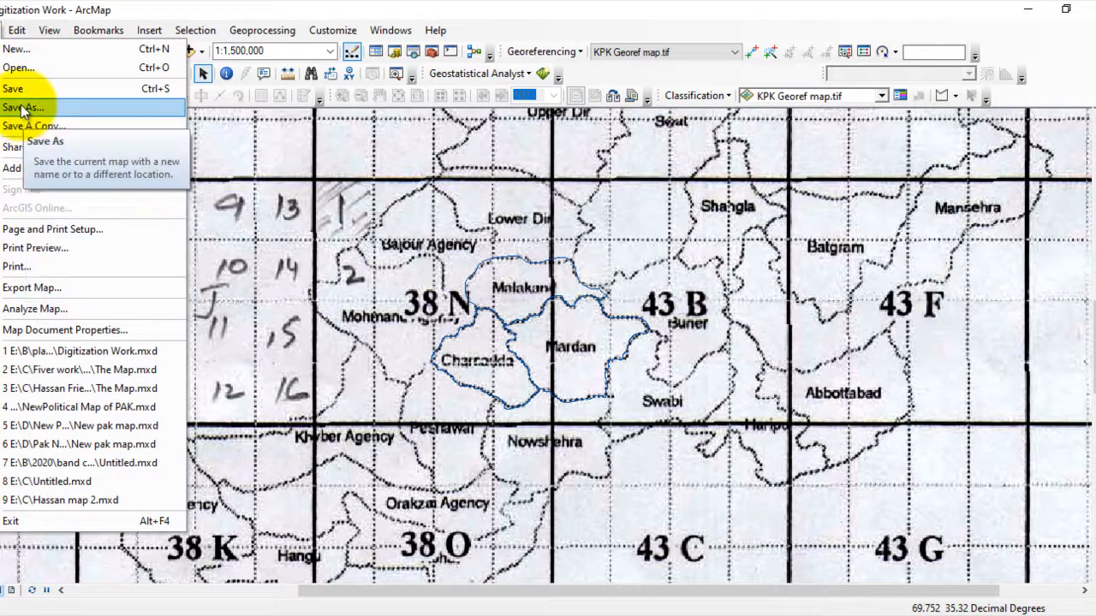
{"action": "left_click", "coordinate": [22, 89]}
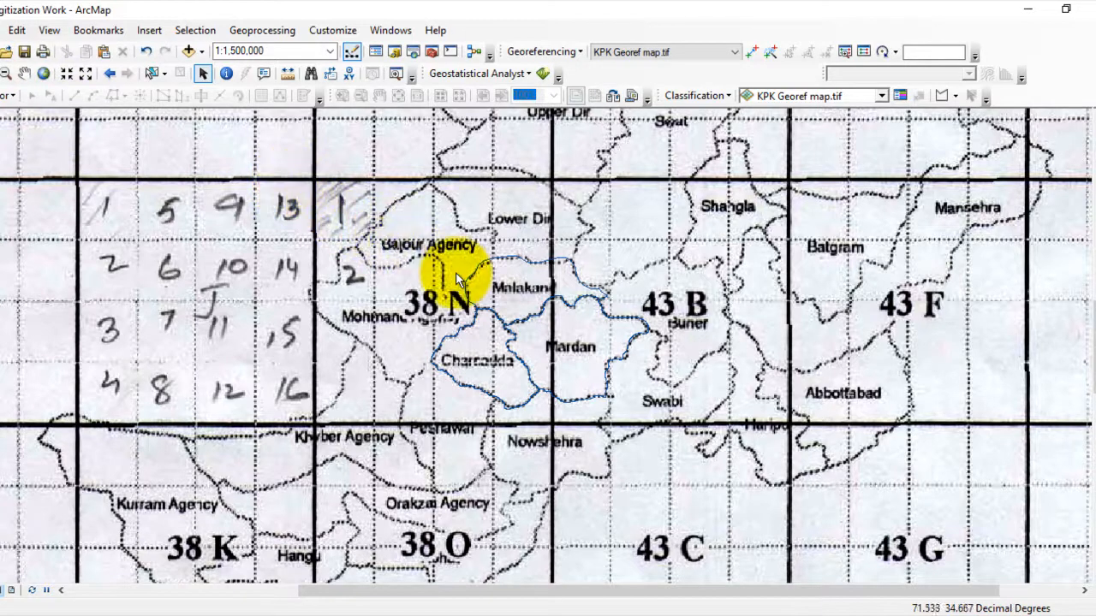